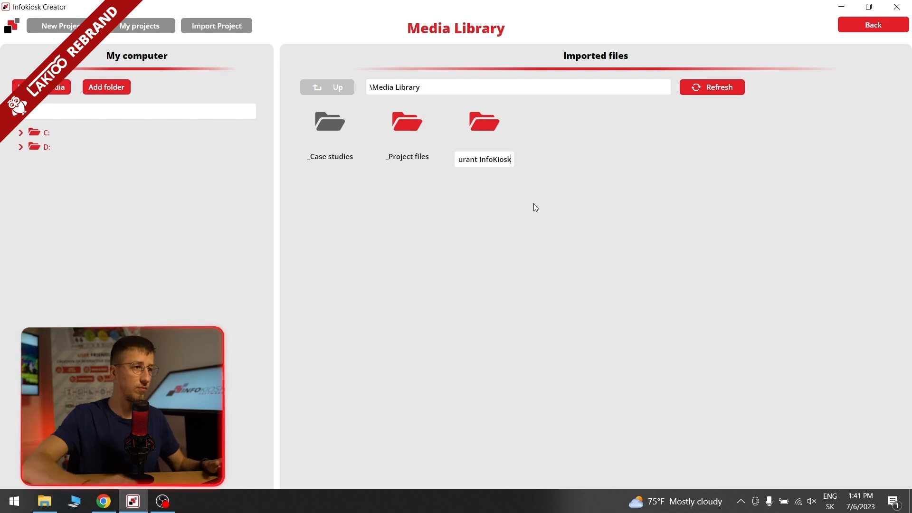
Name the new media folder Restaurant InfoKiosk and import the Background, menu1, menu2 and menu3 pictures from the Podklady folder into it
{"action": "key", "text": "Return"}
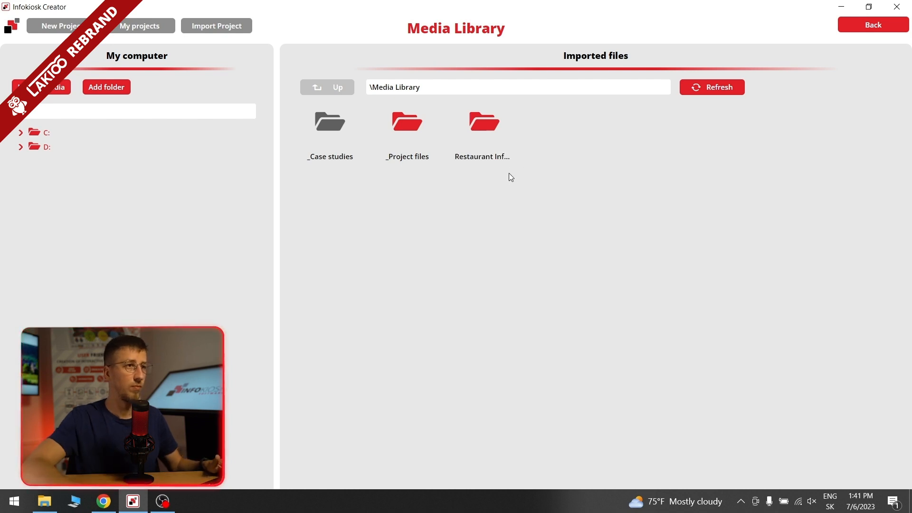
{"action": "double_click", "coordinate": [485, 124]}
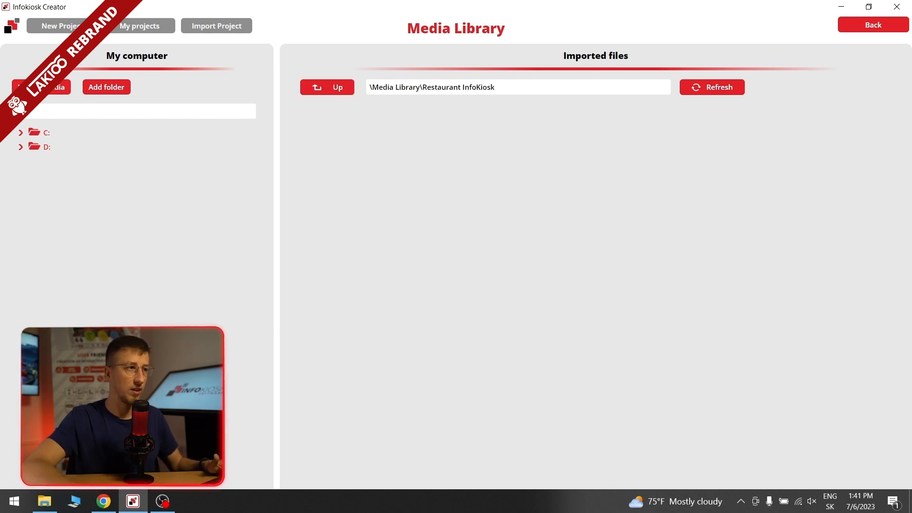
{"action": "left_click", "coordinate": [45, 502]}
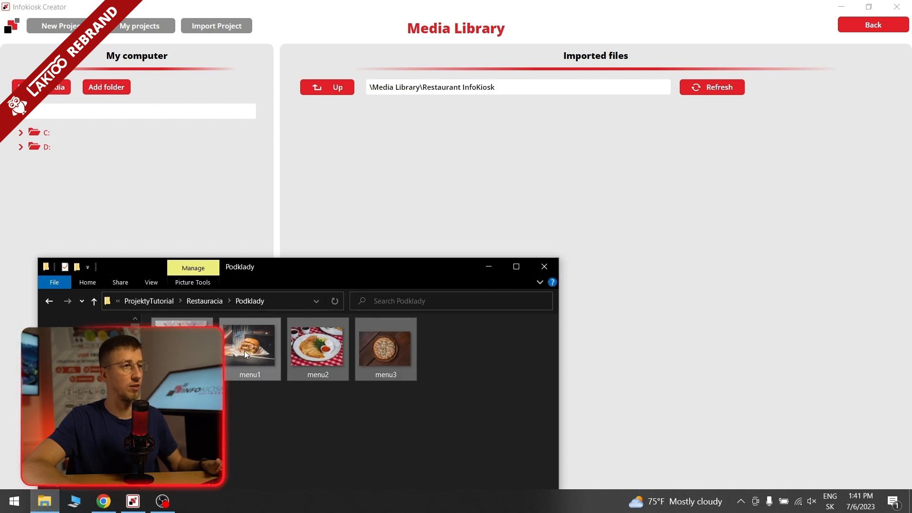
{"action": "left_click_drag", "start_coordinate": [247, 350], "coordinate": [420, 196]}
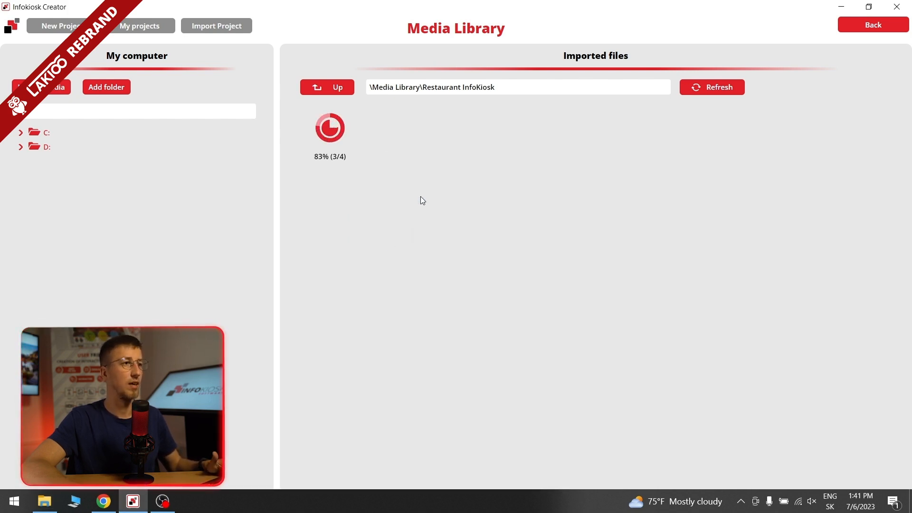
Create a new project named Restaurant InfoKiosk with the PRO license level, 1920x1080 resolution and landscape orientation
{"action": "left_click", "coordinate": [55, 25]}
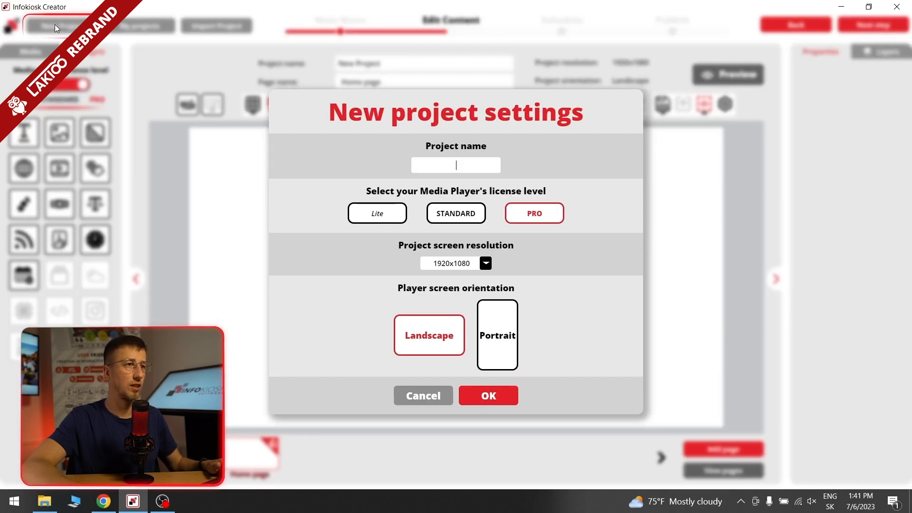
{"action": "type", "text": "Resta"}
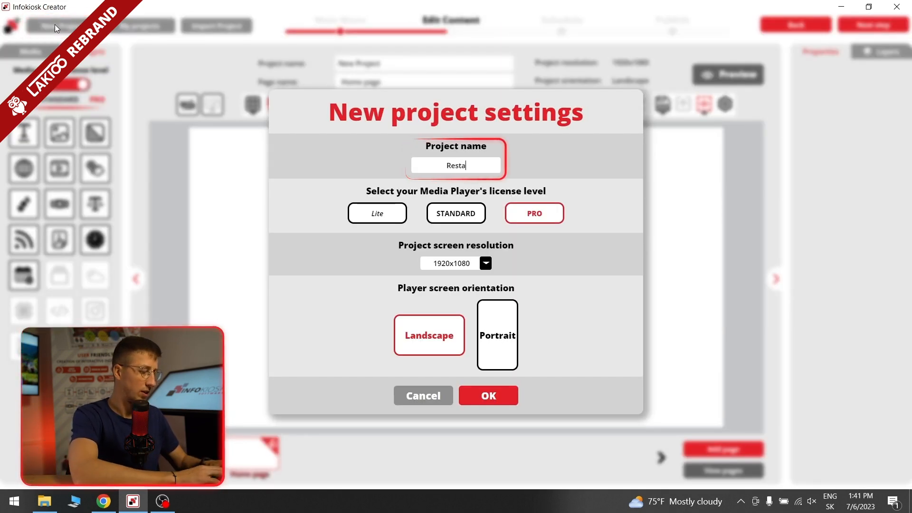
{"action": "type", "text": "urant InfoKiosk"}
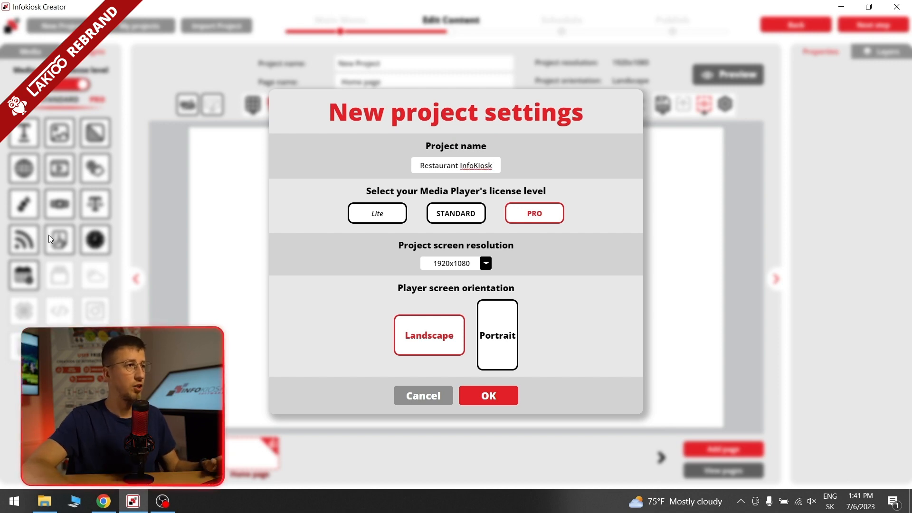
{"action": "left_click", "coordinate": [472, 395]}
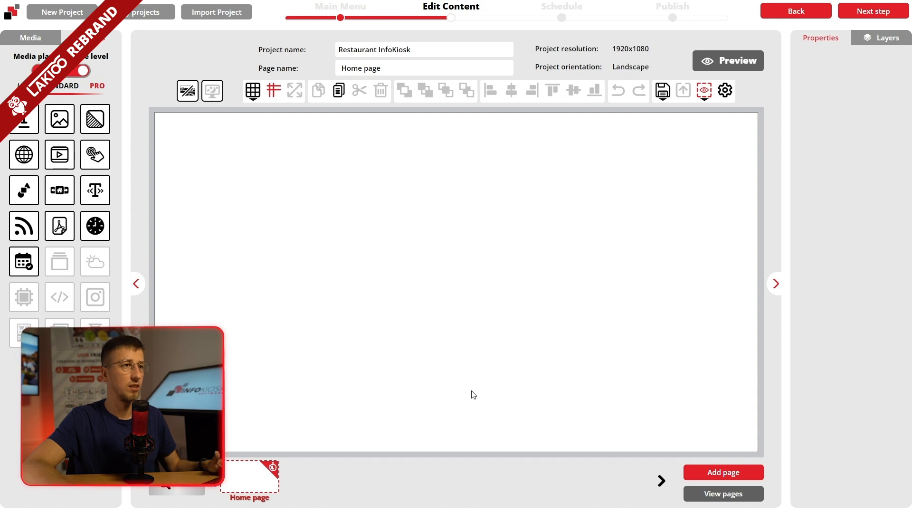
Add a background to the Home page using Background.jpg from the Restaurant InfoKiosk folder and blur it by 50 px
{"action": "left_click_drag", "start_coordinate": [95, 119], "coordinate": [242, 177]}
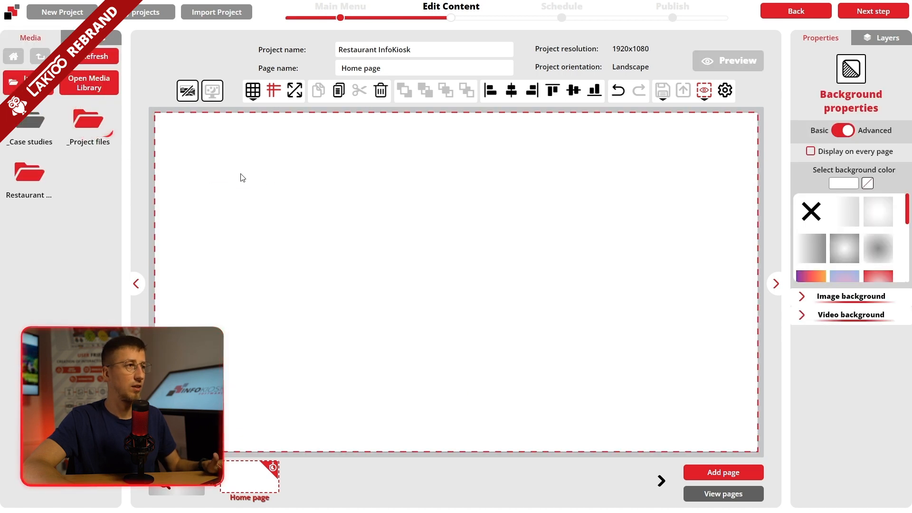
{"action": "double_click", "coordinate": [30, 176]}
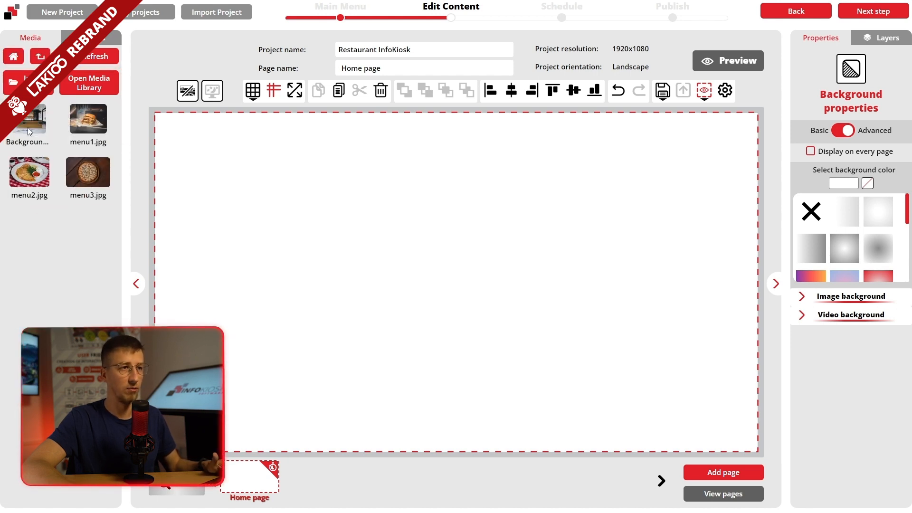
{"action": "left_click_drag", "start_coordinate": [27, 127], "coordinate": [252, 212]}
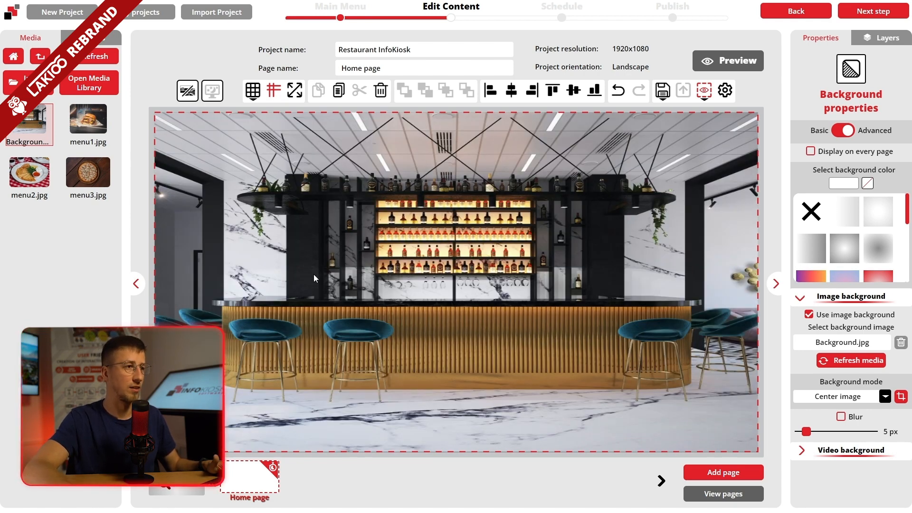
{"action": "left_click", "coordinate": [841, 417]}
{"action": "left_click_drag", "start_coordinate": [806, 432], "coordinate": [883, 434]}
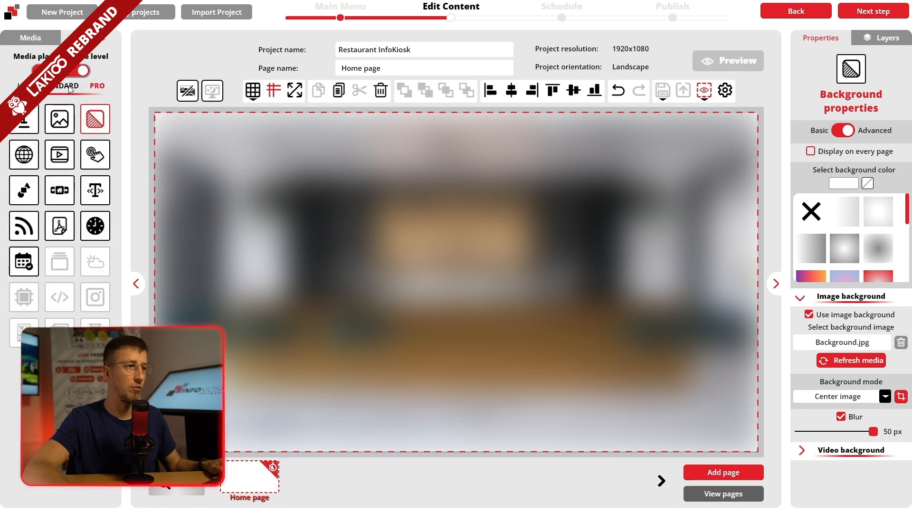
Add a text layer as a full-width banner along the page's upper edge and enter "Restaurant InfoKiosk" in it
{"action": "left_click_drag", "start_coordinate": [24, 119], "coordinate": [201, 153]}
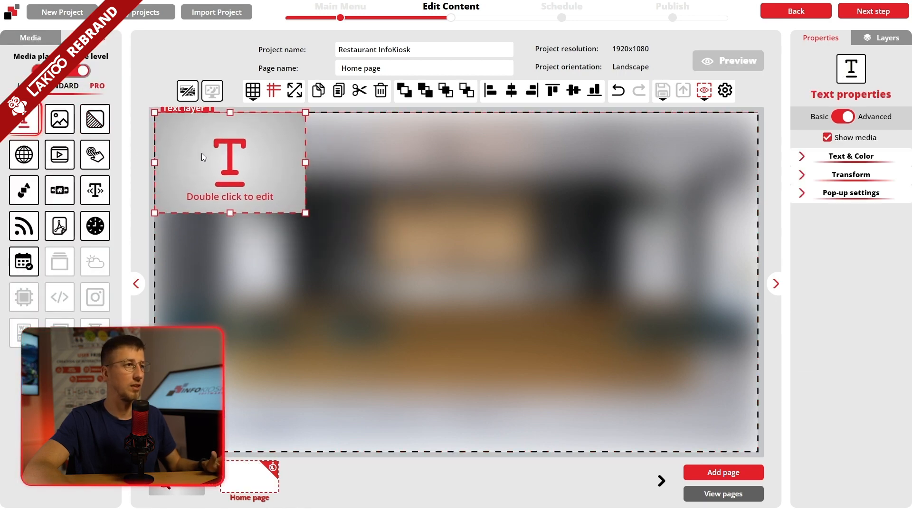
{"action": "left_click_drag", "start_coordinate": [304, 214], "coordinate": [757, 161]}
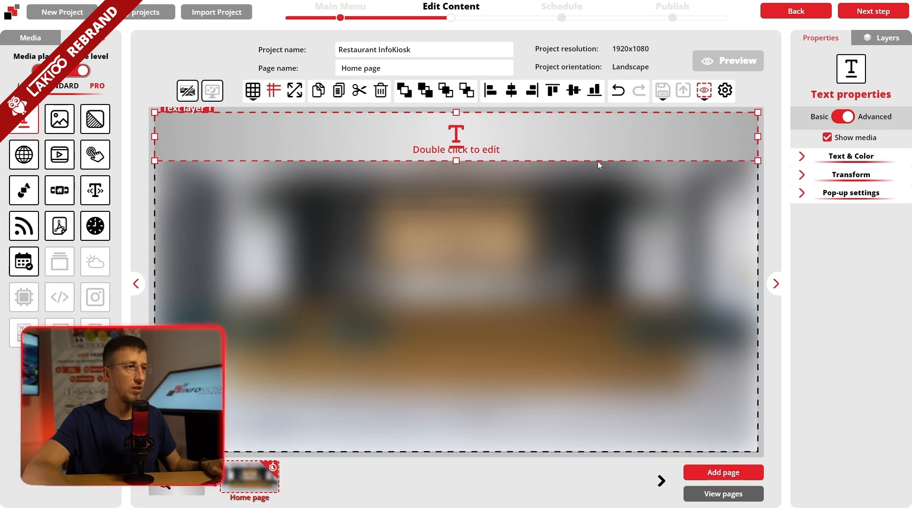
{"action": "double_click", "coordinate": [441, 146]}
{"action": "type", "text": "Resta"}
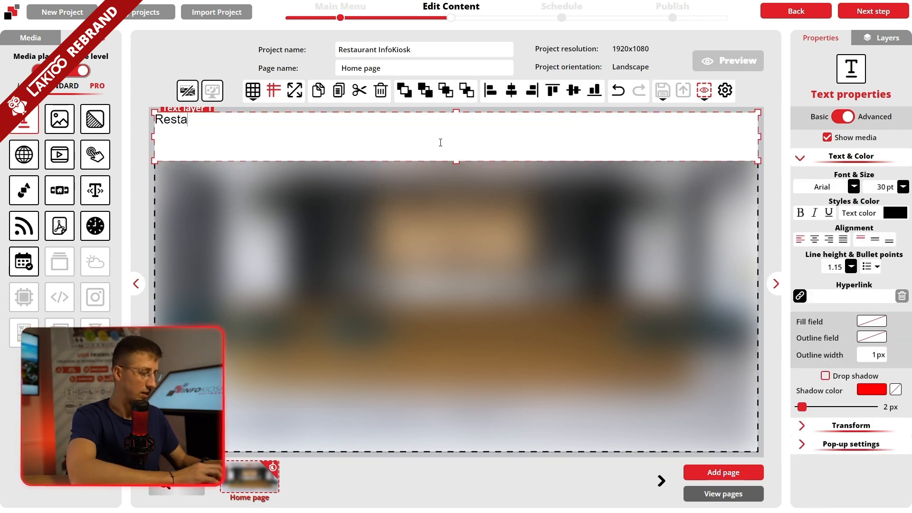
{"action": "type", "text": "urant Info"}
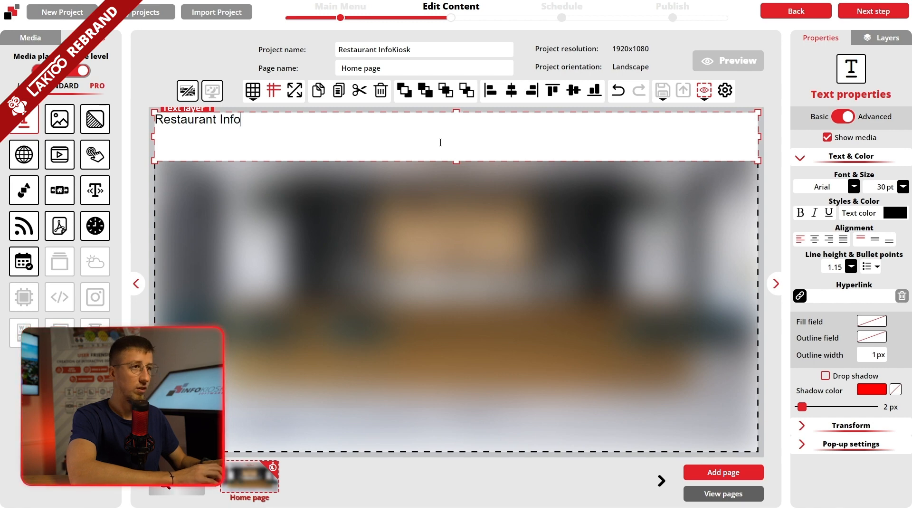
{"action": "type", "text": "Kiosk"}
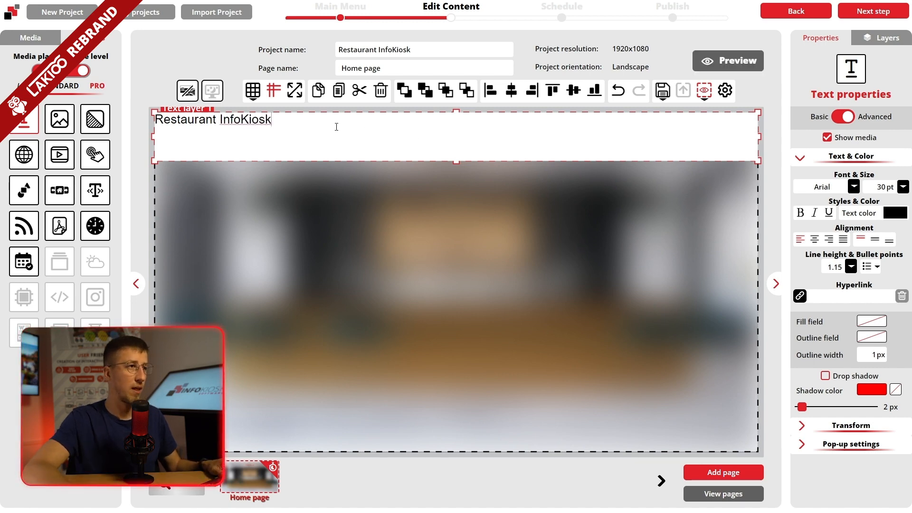
Format the banner text in MV Boli at 72 pt and center it horizontally and vertically
{"action": "left_click_drag", "start_coordinate": [336, 127], "coordinate": [155, 120]}
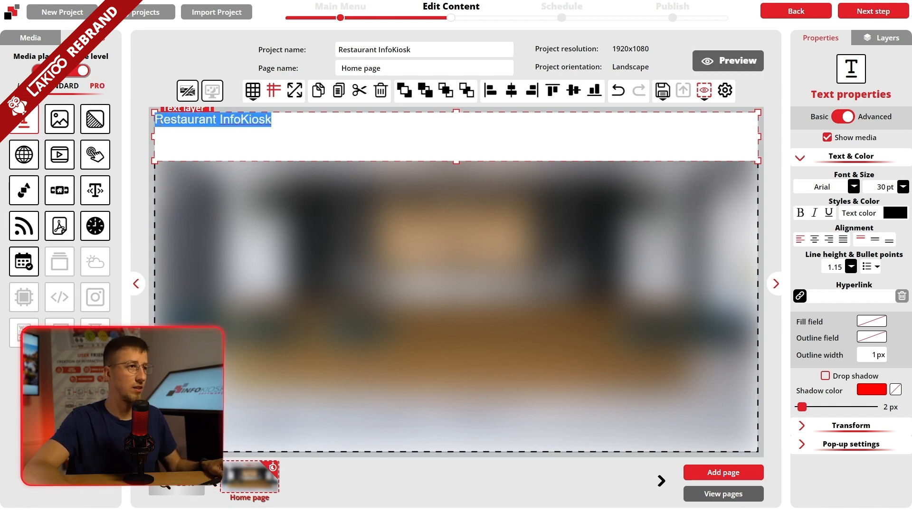
{"action": "left_click", "coordinate": [832, 187]}
{"action": "scroll", "coordinate": [831, 433], "scroll_direction": "down", "scroll_amount": 15}
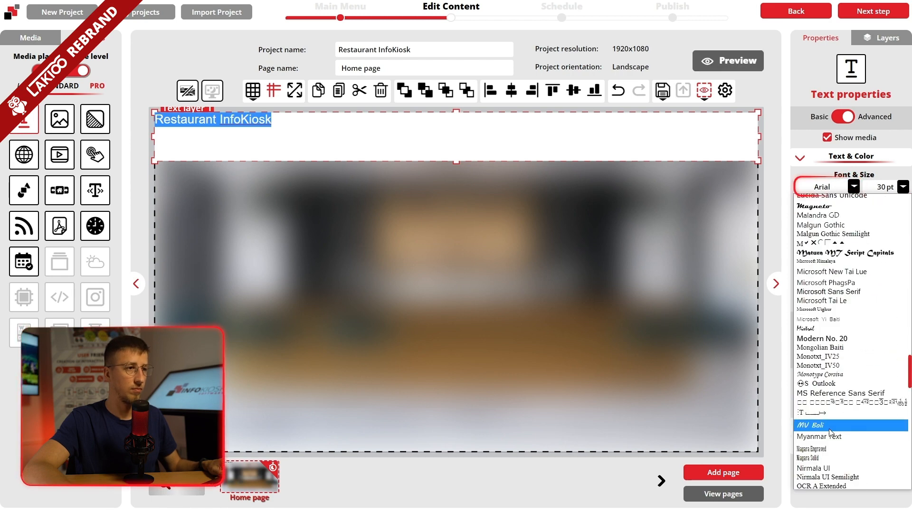
{"action": "left_click", "coordinate": [831, 426]}
{"action": "left_click", "coordinate": [903, 187]}
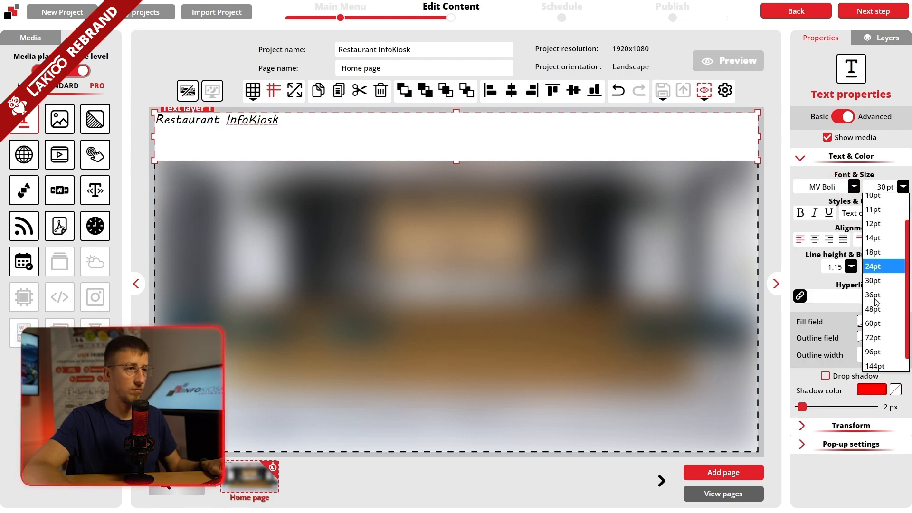
{"action": "left_click", "coordinate": [884, 320]}
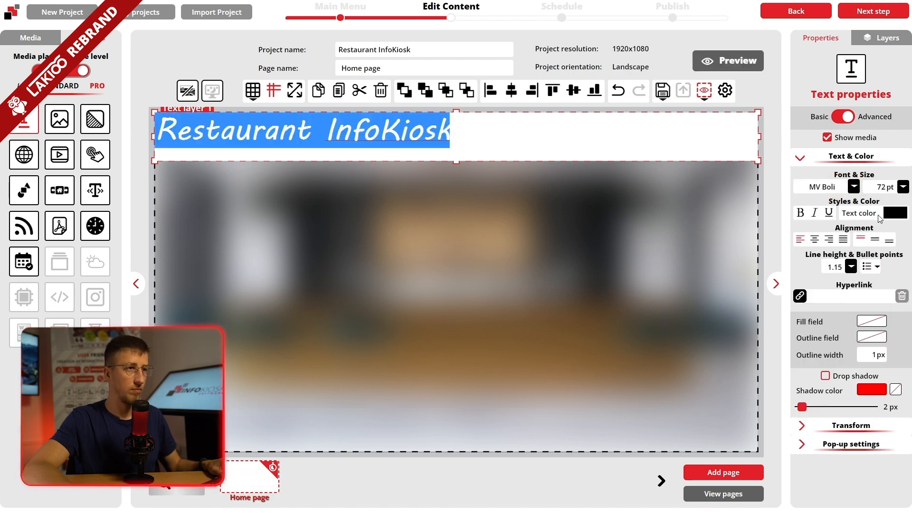
{"action": "left_click", "coordinate": [816, 240]}
{"action": "left_click", "coordinate": [875, 239]}
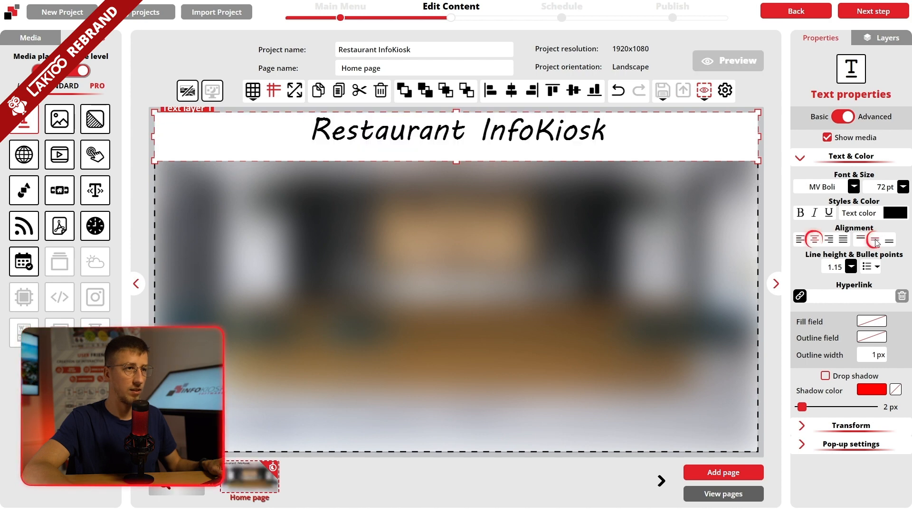
{"action": "left_click", "coordinate": [646, 198]}
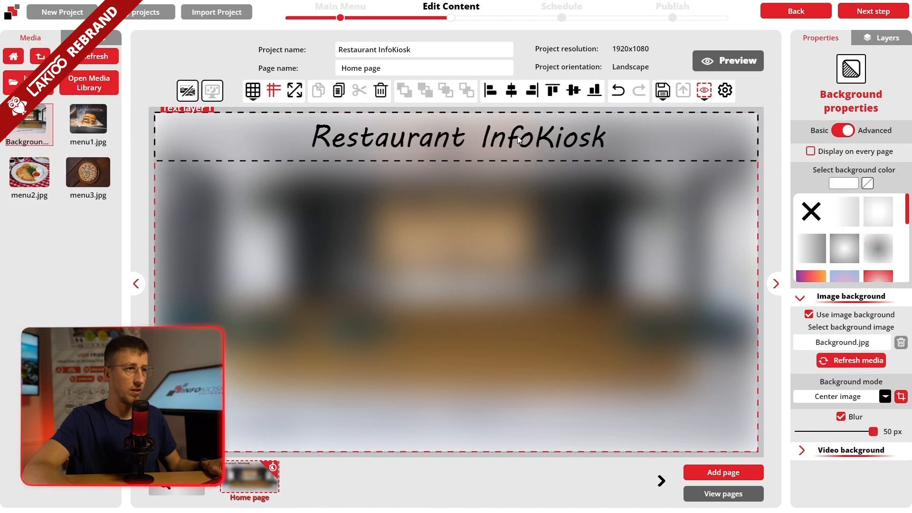
Set the banner text layer's fill color to RGB 229, 192, 123
{"action": "left_click", "coordinate": [517, 136]}
{"action": "left_click", "coordinate": [872, 321]}
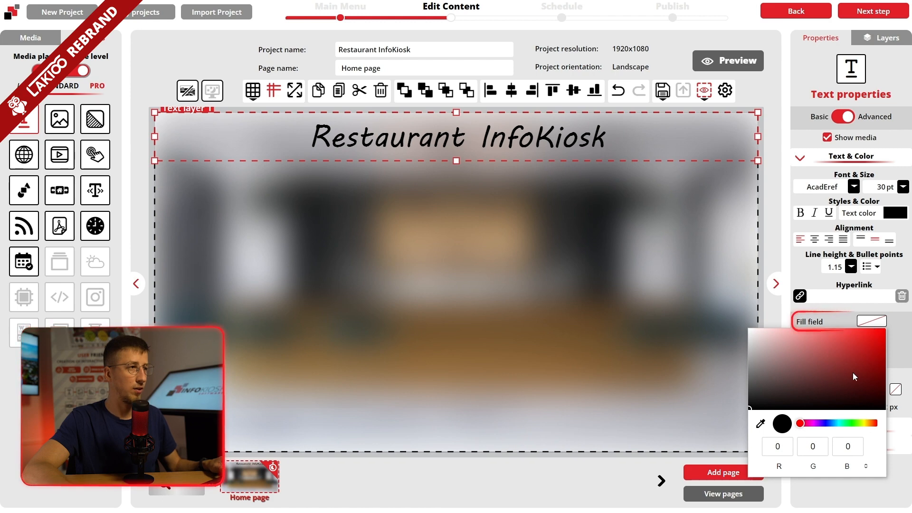
{"action": "left_click", "coordinate": [783, 448]}
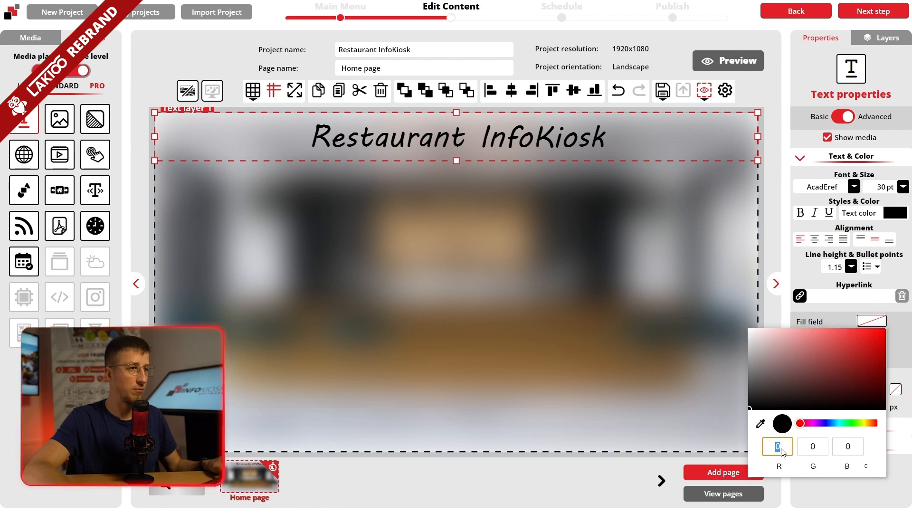
{"action": "type", "text": "229"}
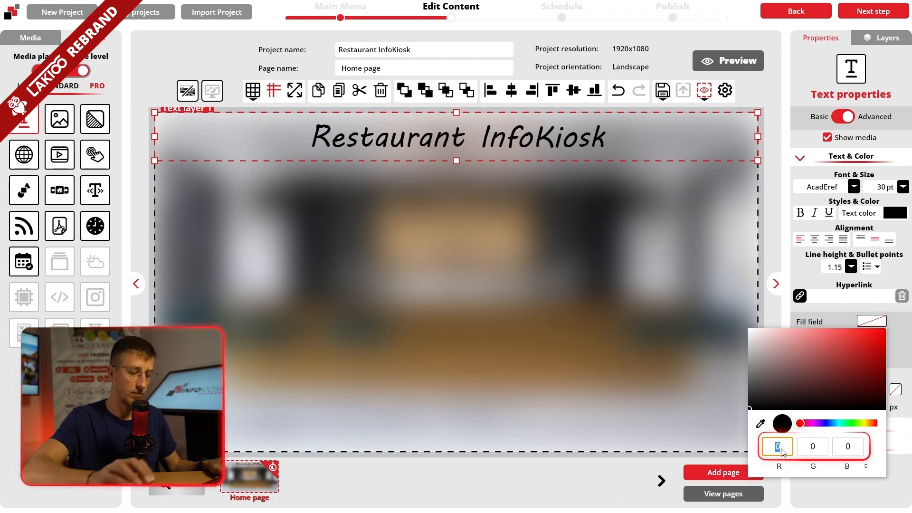
{"action": "left_click", "coordinate": [810, 449]}
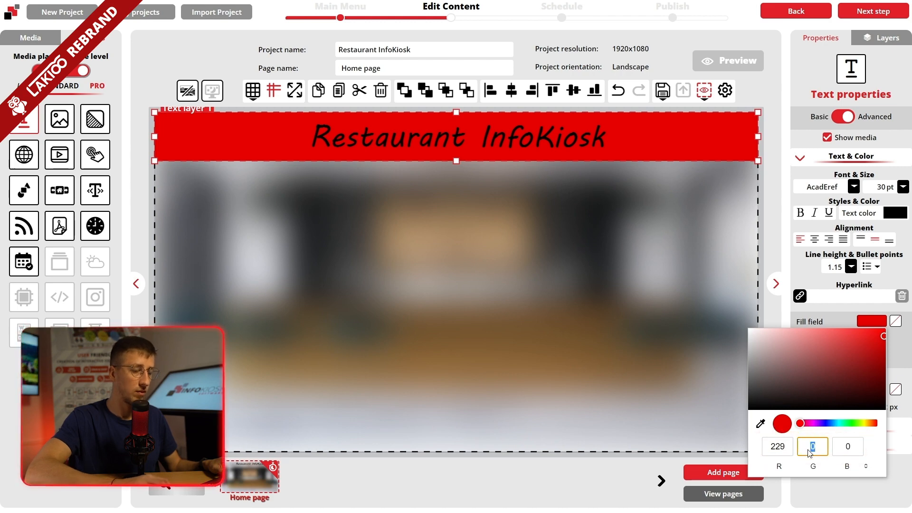
{"action": "type", "text": "192"}
{"action": "left_click", "coordinate": [844, 449]}
{"action": "type", "text": "1"}
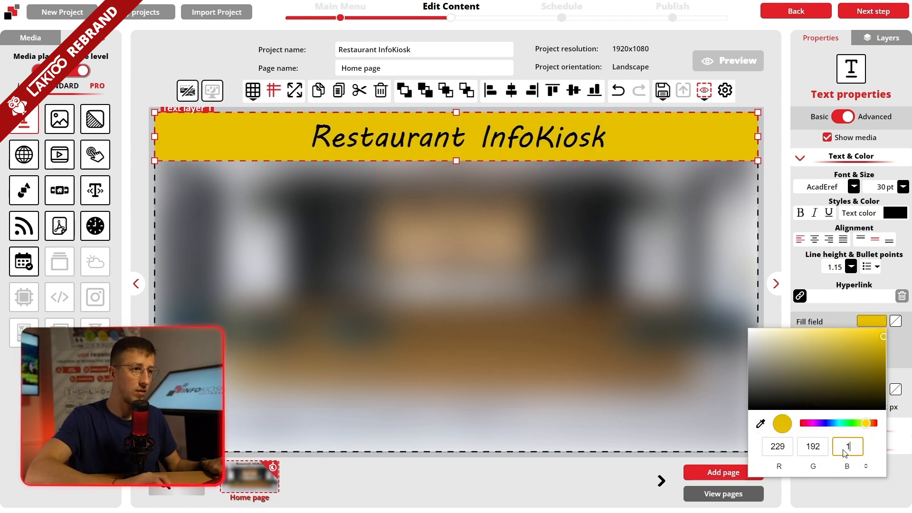
{"action": "type", "text": "23"}
{"action": "left_click", "coordinate": [836, 494]}
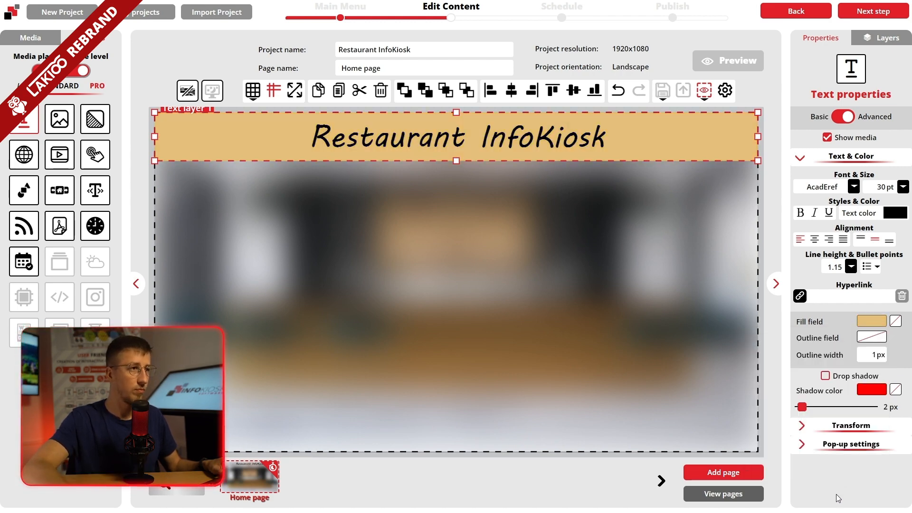
Give the banner text layer a white outline and turn on a white drop shadow, both RGB 255, 255, 255
{"action": "left_click", "coordinate": [895, 212]}
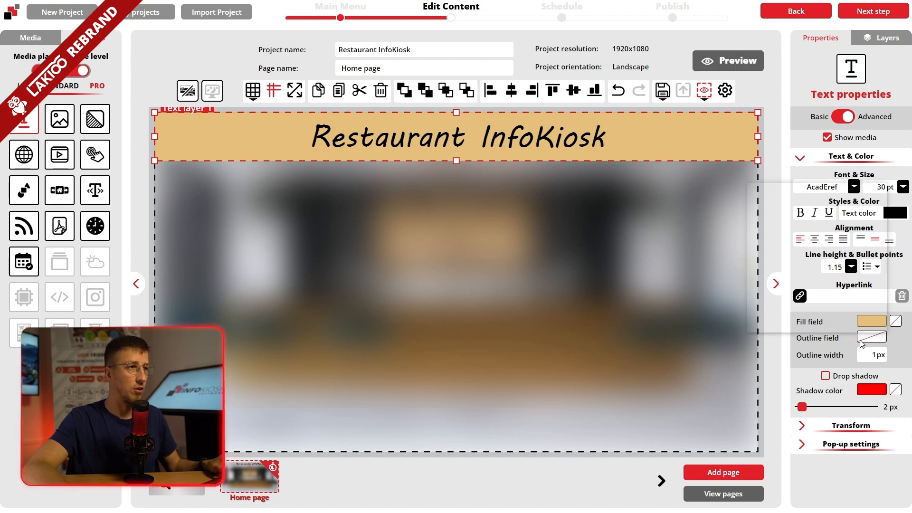
{"action": "left_click_drag", "start_coordinate": [799, 238], "coordinate": [694, 156]}
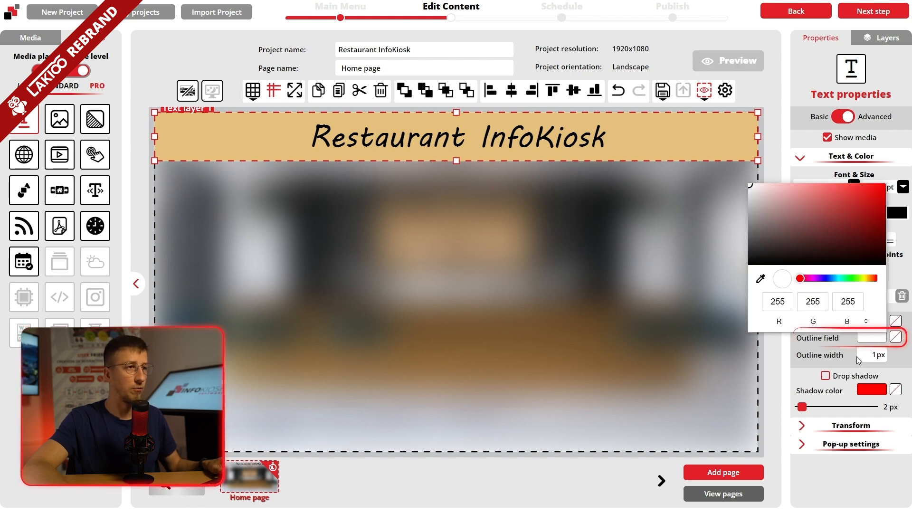
{"action": "left_click", "coordinate": [824, 358]}
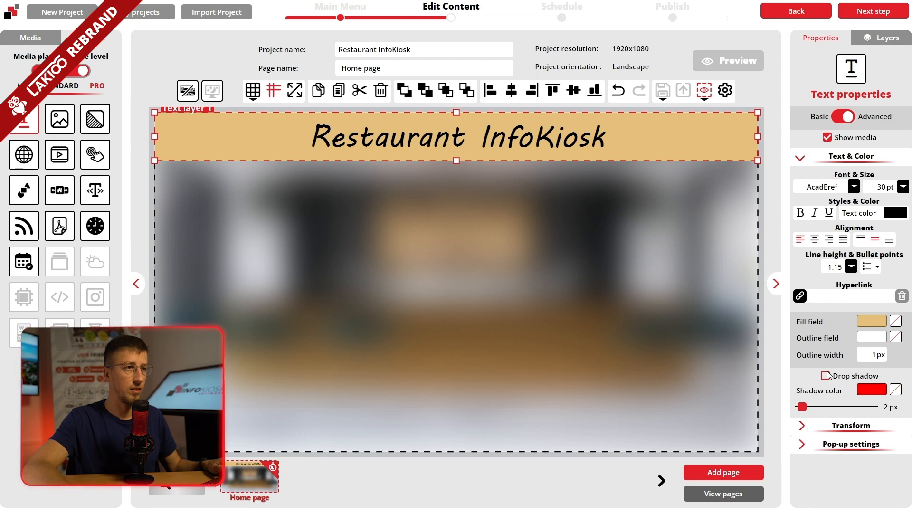
{"action": "left_click", "coordinate": [828, 376]}
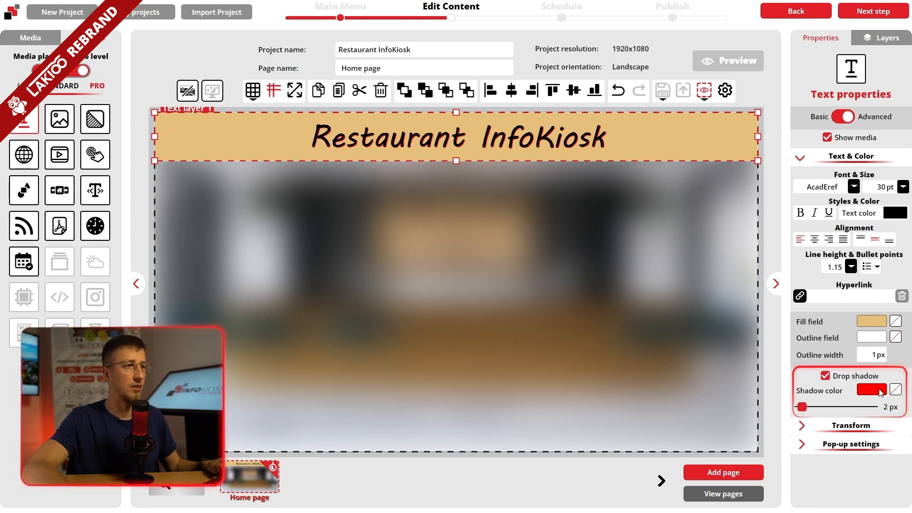
{"action": "left_click_drag", "start_coordinate": [803, 285], "coordinate": [696, 198]}
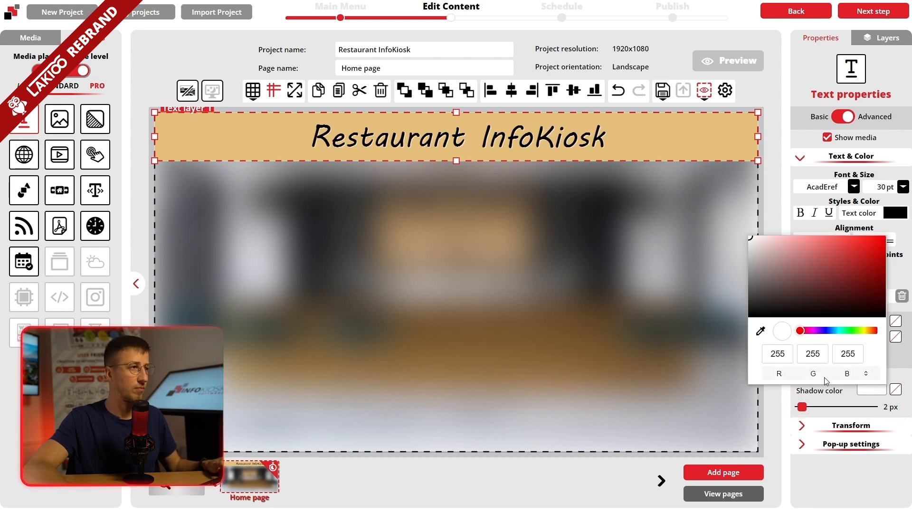
{"action": "left_click", "coordinate": [844, 476]}
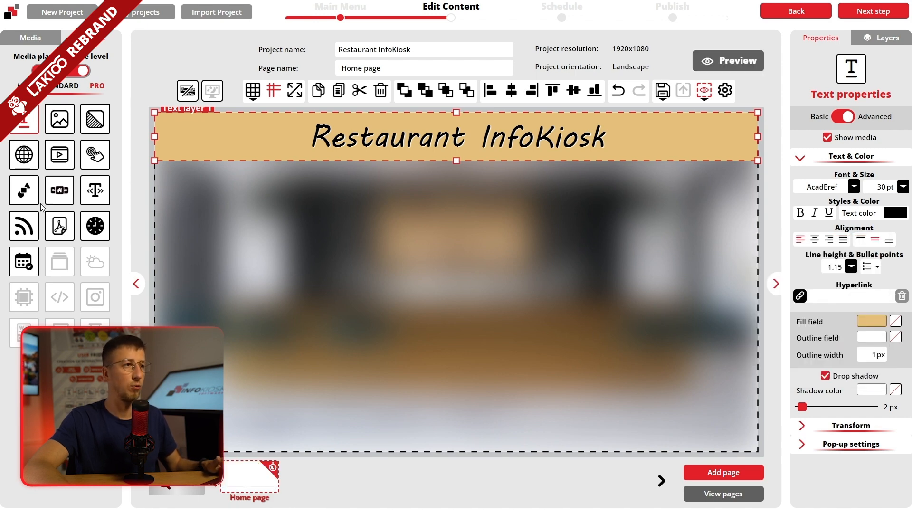
Add a text layer directly below the banner and enter "Offer of the day:" in it
{"action": "left_click_drag", "start_coordinate": [15, 126], "coordinate": [267, 183]}
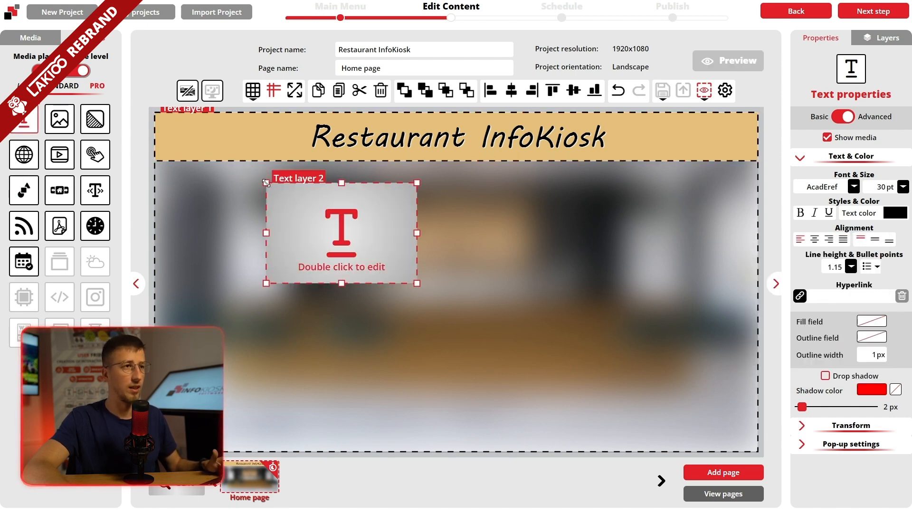
{"action": "left_click_drag", "start_coordinate": [345, 226], "coordinate": [394, 204]}
{"action": "double_click", "coordinate": [393, 204]}
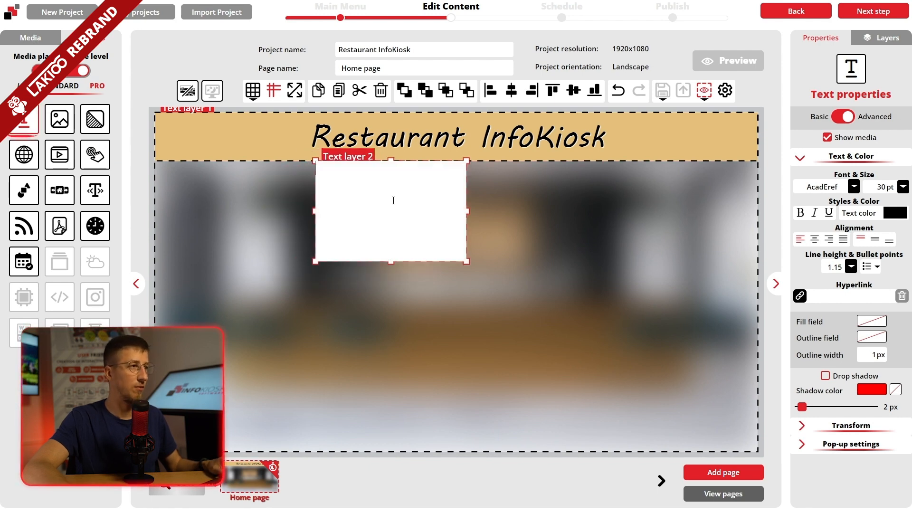
{"action": "type", "text": "Offer o"}
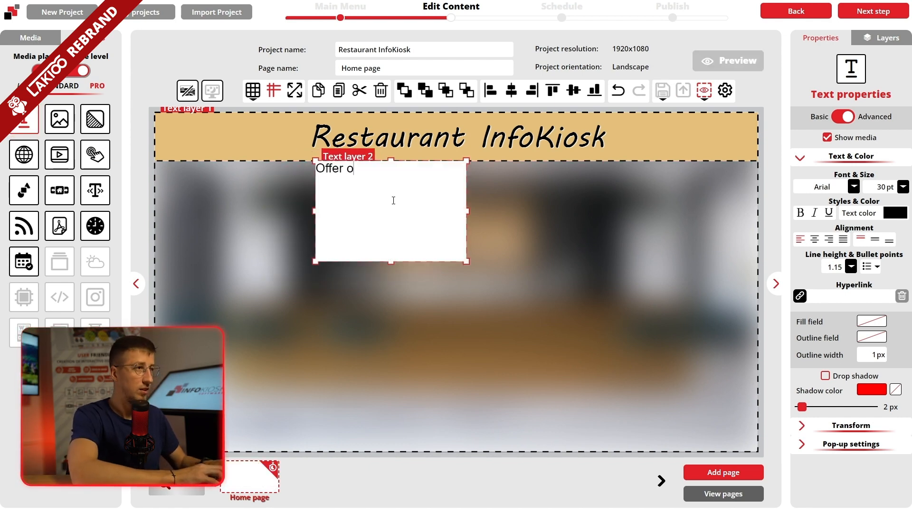
{"action": "type", "text": "f the day:"}
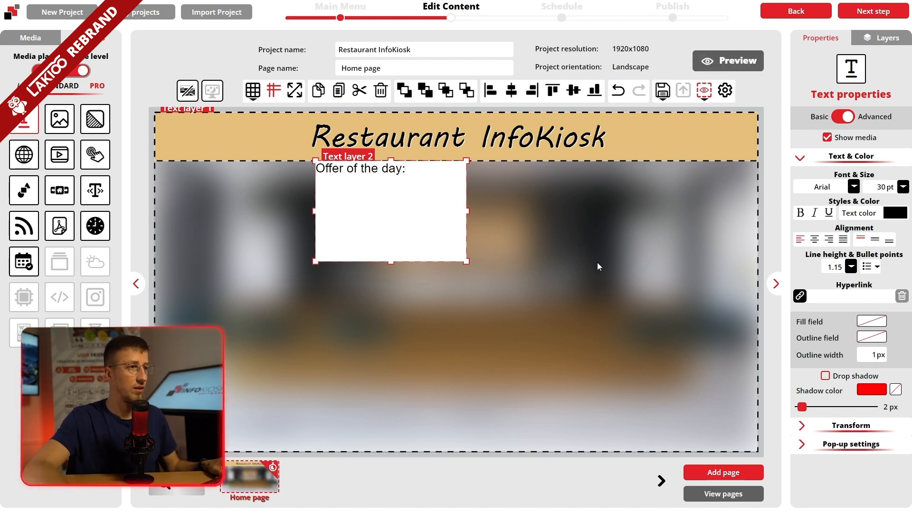
Set the "Offer of the day:" text to white, RGB 255, 255, 255, in the MV Boli font
{"action": "left_click_drag", "start_coordinate": [421, 182], "coordinate": [314, 171]}
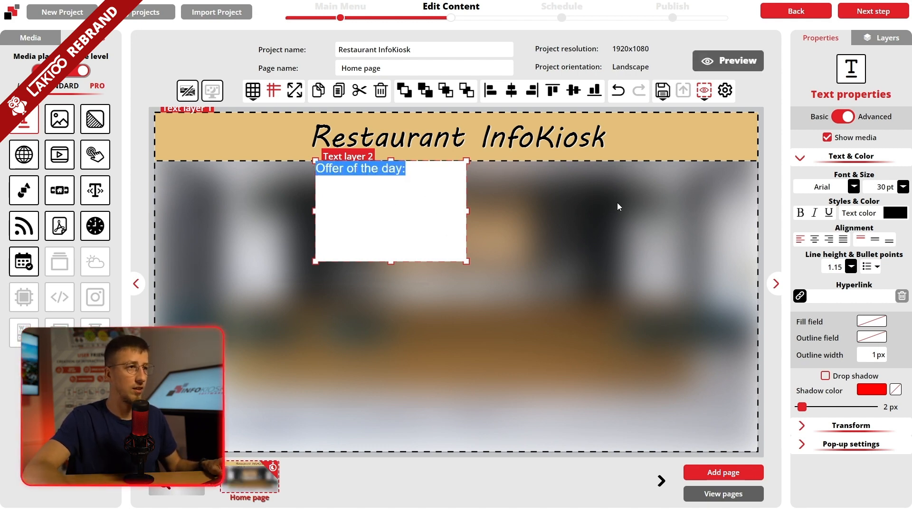
{"action": "left_click", "coordinate": [896, 214]}
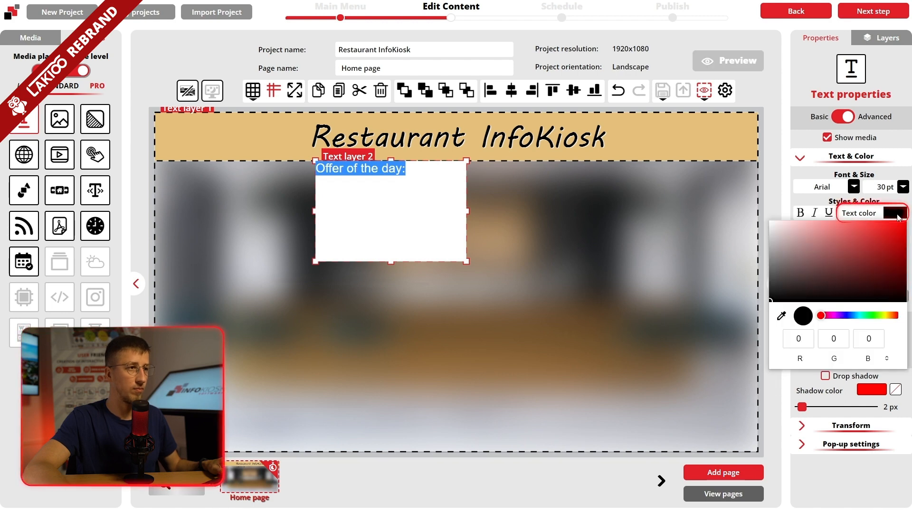
{"action": "left_click_drag", "start_coordinate": [839, 247], "coordinate": [722, 209]}
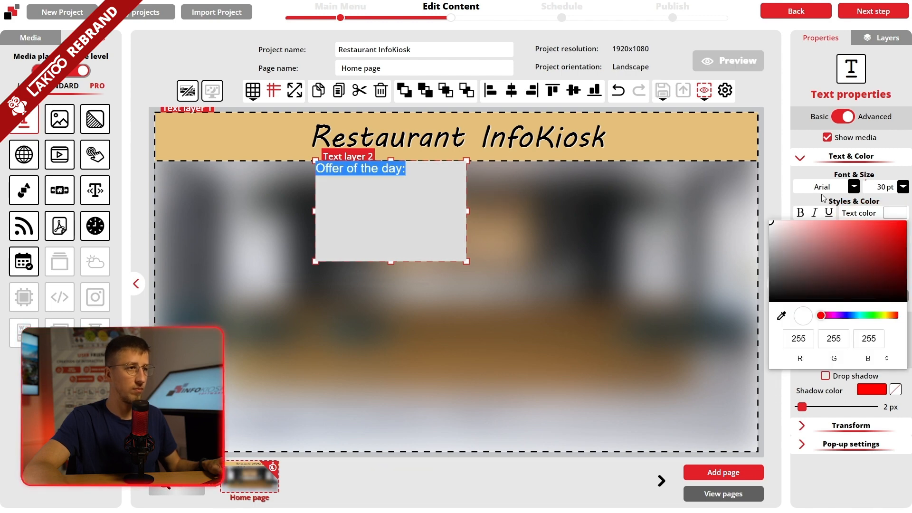
{"action": "left_click", "coordinate": [824, 187]}
{"action": "scroll", "coordinate": [839, 438], "scroll_direction": "down", "scroll_amount": 10}
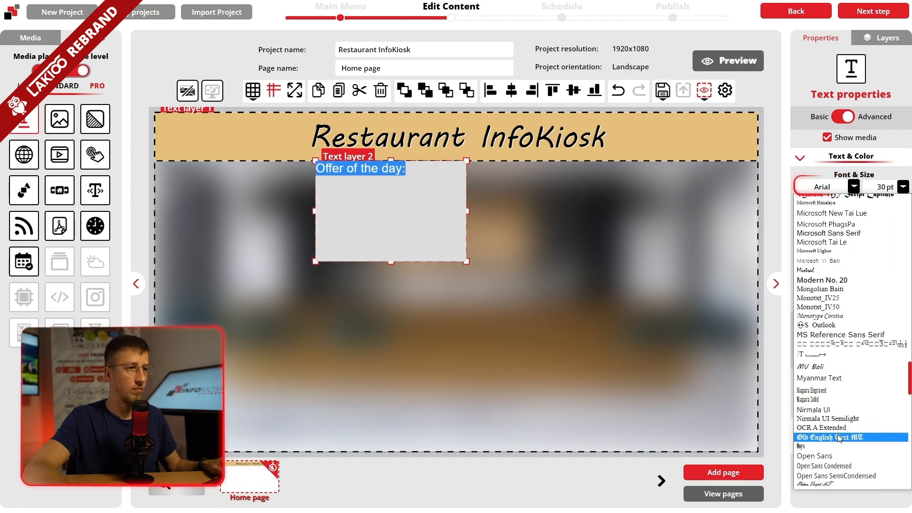
{"action": "left_click", "coordinate": [817, 370]}
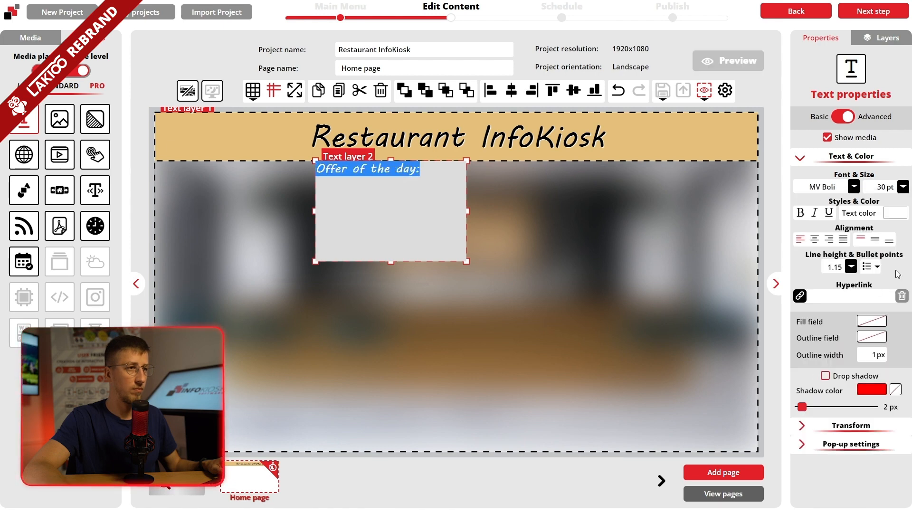
Align the "Offer of the day:" text right and vertically centered, and reduce its layer's height to a narrow strip under the banner
{"action": "left_click", "coordinate": [830, 240]}
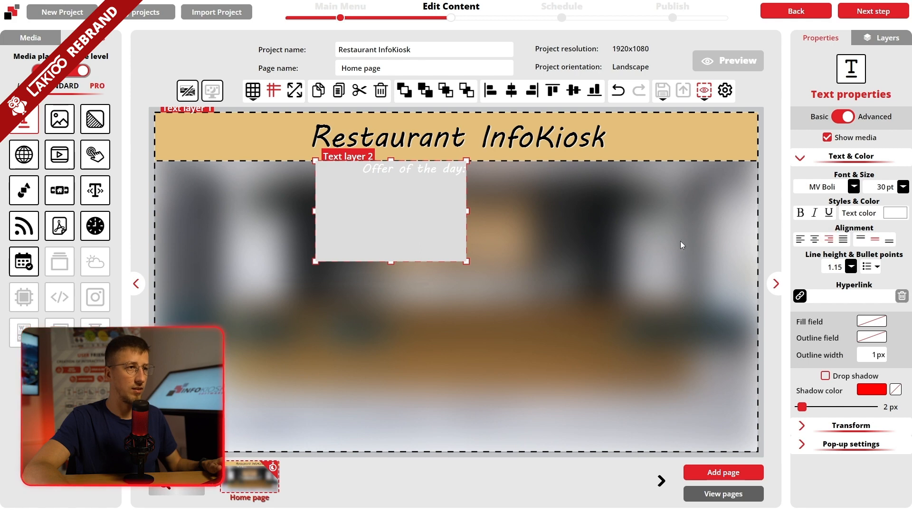
{"action": "left_click", "coordinate": [595, 243]}
{"action": "left_click", "coordinate": [411, 244]}
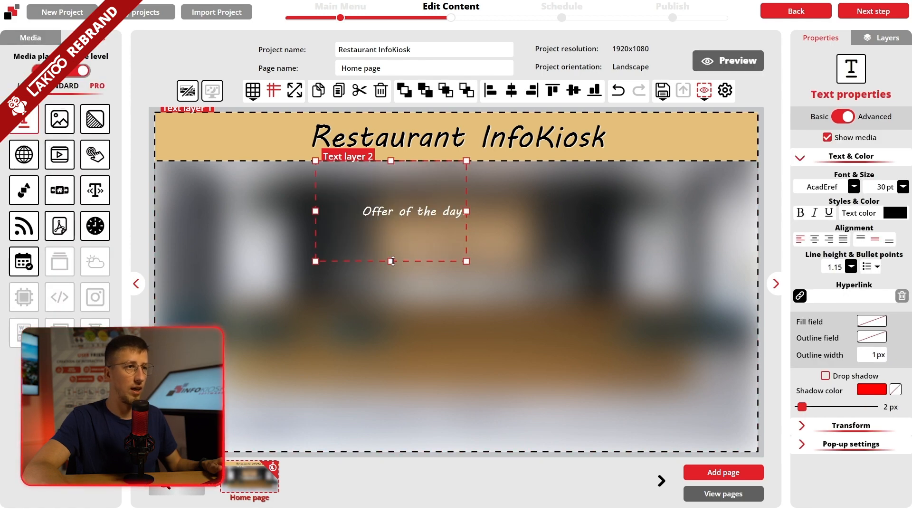
{"action": "left_click_drag", "start_coordinate": [392, 261], "coordinate": [391, 192]}
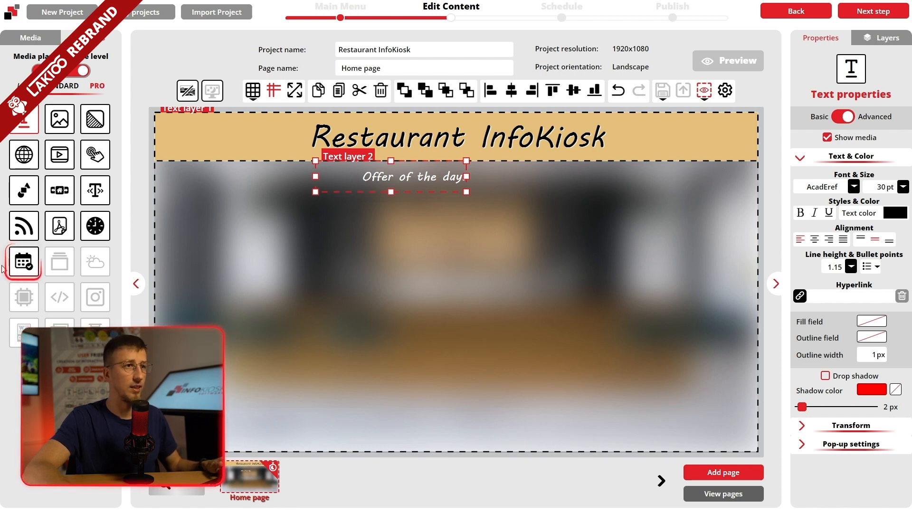
Add a date layer directly beside the "Offer of the day:" text and turn off its nameday display
{"action": "left_click_drag", "start_coordinate": [19, 264], "coordinate": [513, 192]}
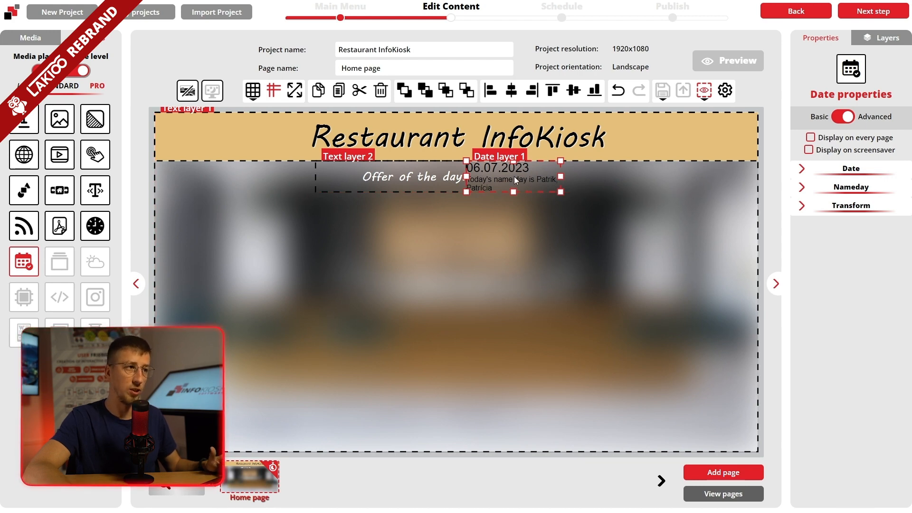
{"action": "left_click", "coordinate": [803, 187]}
{"action": "left_click", "coordinate": [833, 209]}
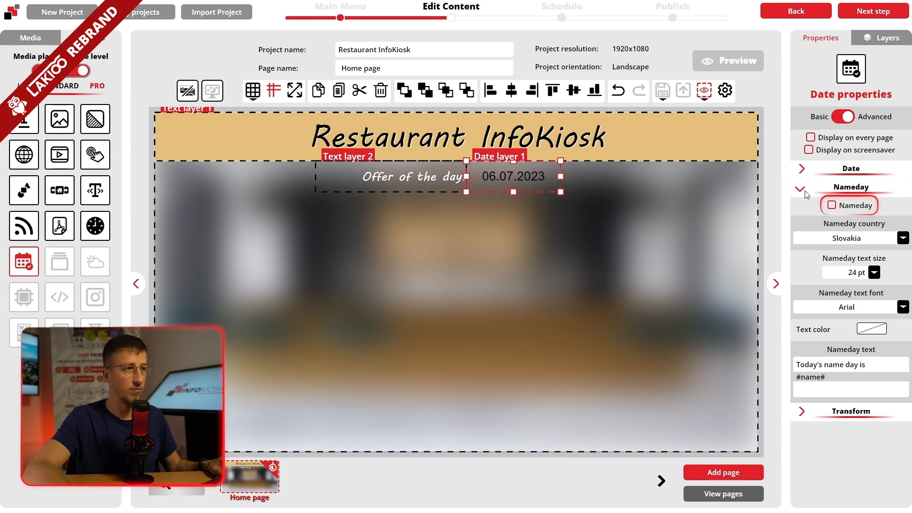
{"action": "left_click", "coordinate": [802, 188]}
Format the date layer's text in MV Boli and color it white, RGB 255, 255, 255
{"action": "left_click", "coordinate": [803, 171]}
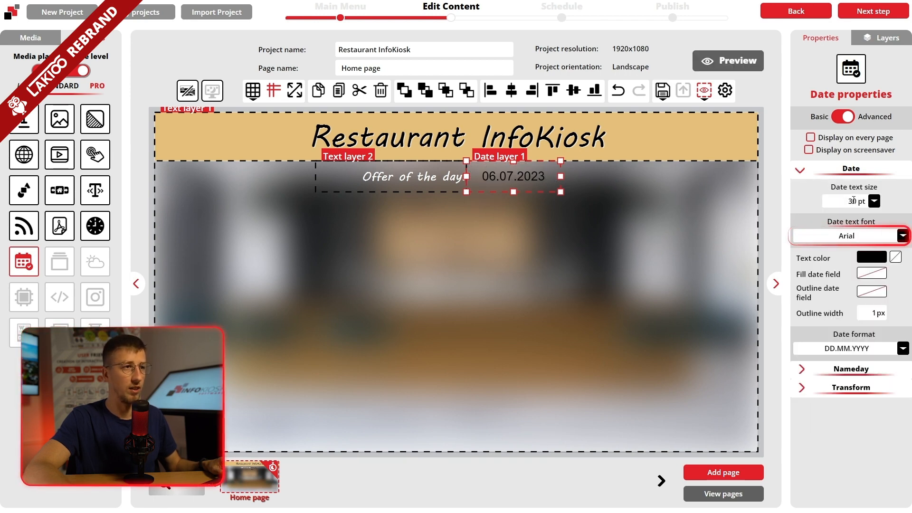
{"action": "left_click", "coordinate": [851, 236]}
{"action": "scroll", "coordinate": [852, 285], "scroll_direction": "down", "scroll_amount": 10}
{"action": "left_click", "coordinate": [850, 367]}
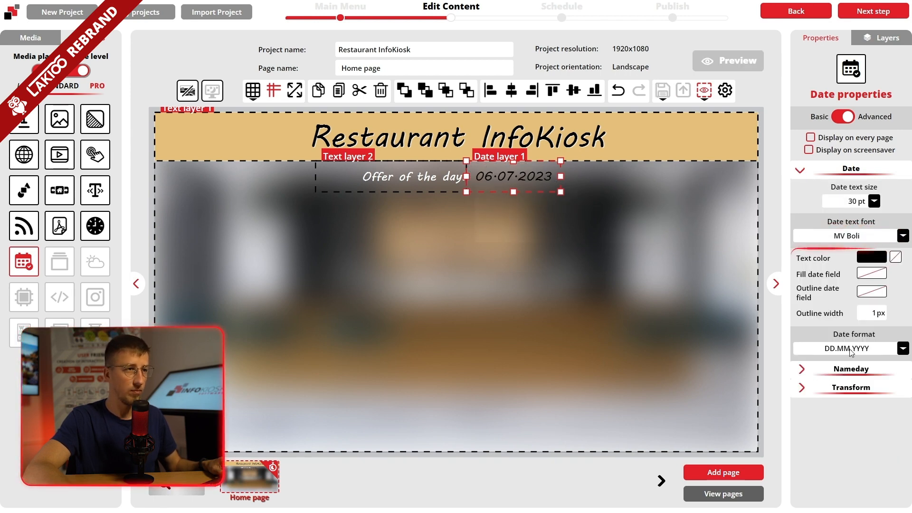
{"action": "left_click", "coordinate": [871, 258]}
{"action": "left_click_drag", "start_coordinate": [861, 268], "coordinate": [678, 230]}
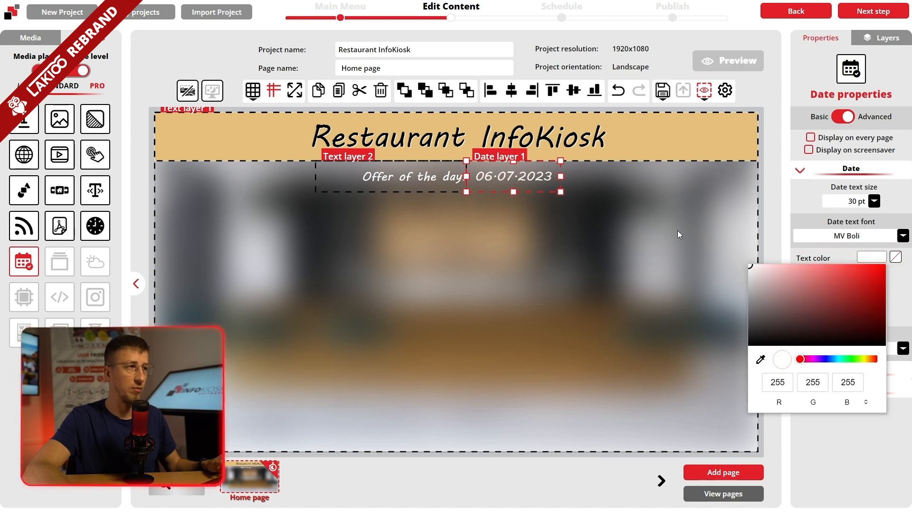
{"action": "left_click", "coordinate": [662, 225]}
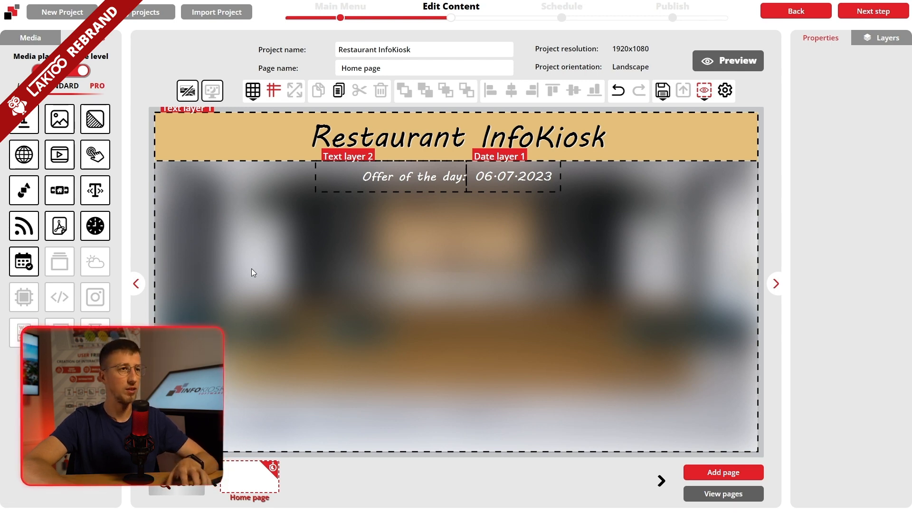
Add a wide, short text layer below the offer line and center it horizontally on the page
{"action": "left_click_drag", "start_coordinate": [24, 118], "coordinate": [371, 239]}
{"action": "left_click_drag", "start_coordinate": [456, 292], "coordinate": [609, 229]}
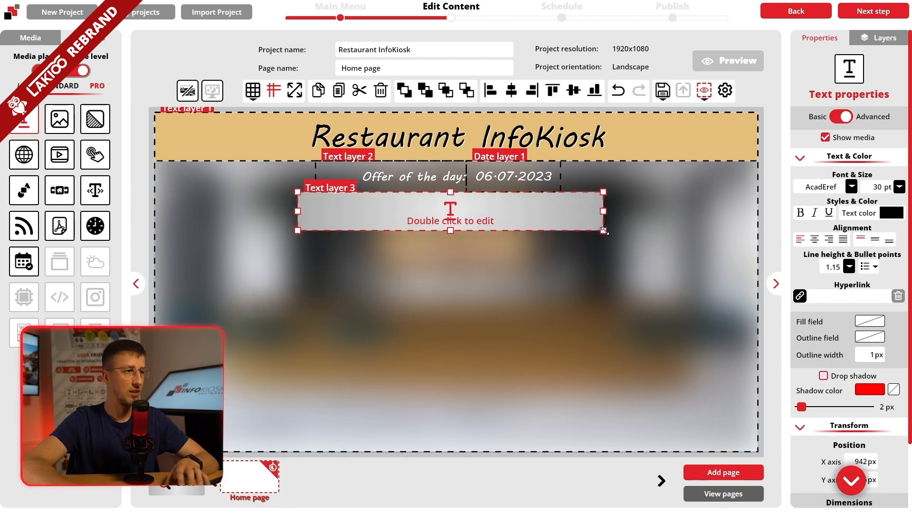
{"action": "left_click", "coordinate": [509, 90]}
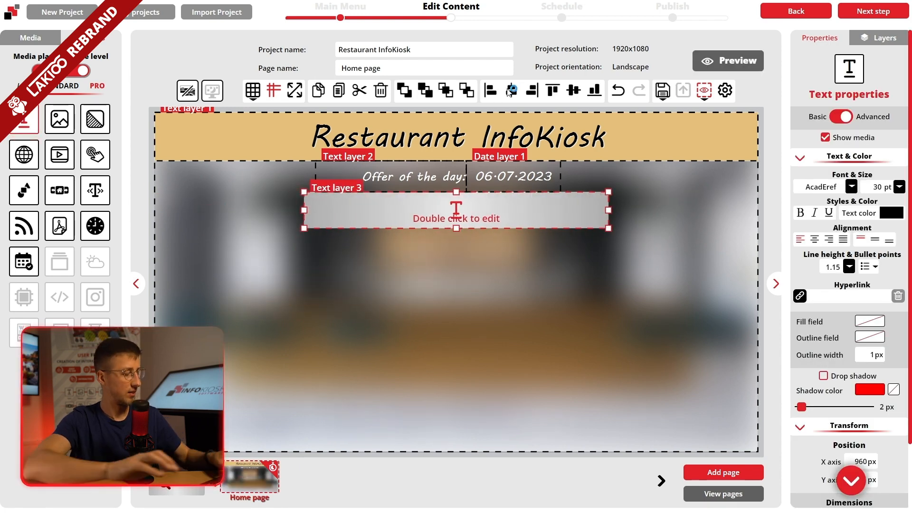
Enter "Soup: Lentil soup - 3,5€" in the new text layer below the offer line
{"action": "double_click", "coordinate": [481, 208]}
{"action": "type", "text": "Soo"}
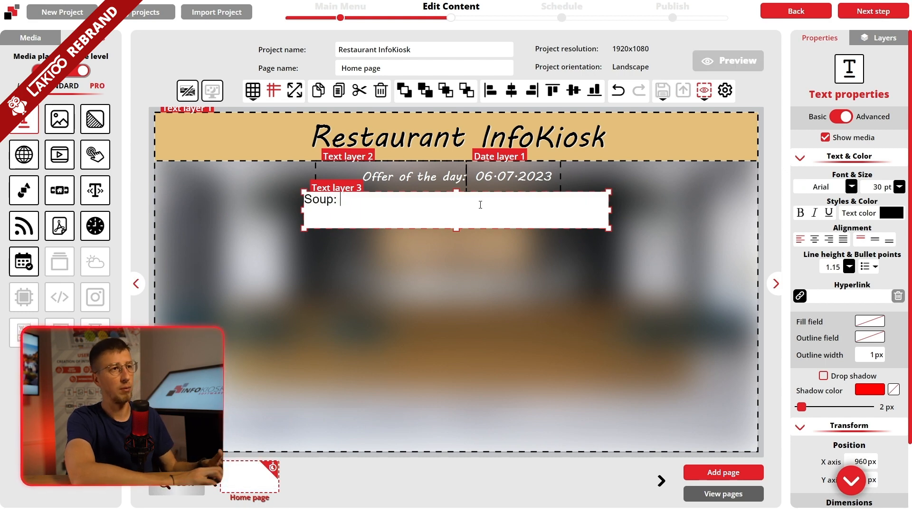
{"action": "type", "text": "p: Le"}
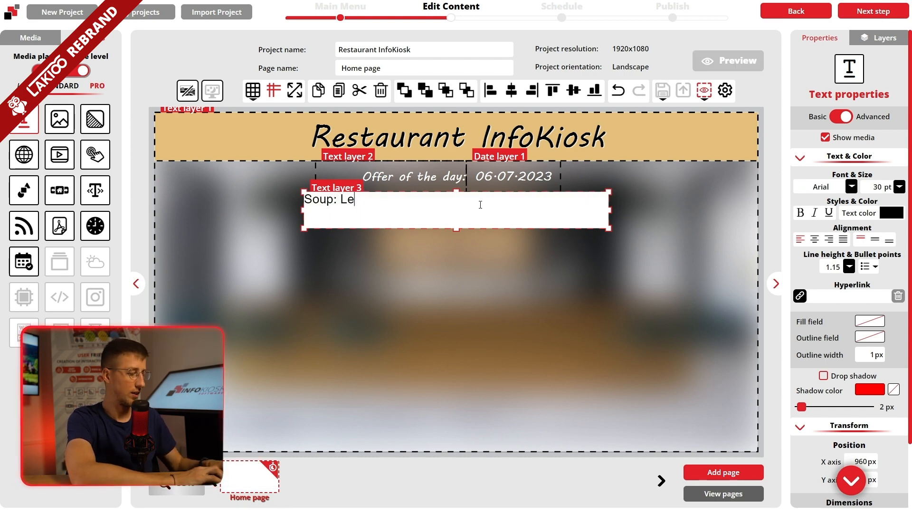
{"action": "type", "text": "ntil soup - 3,5€"}
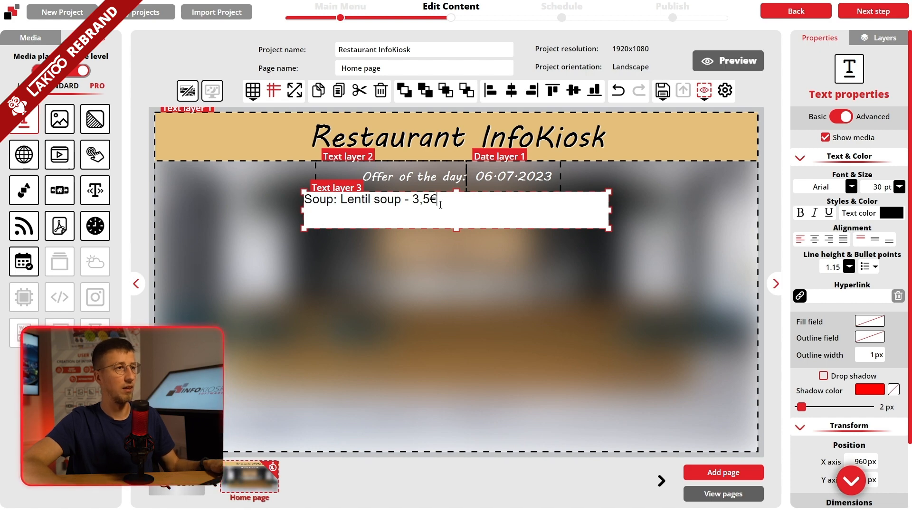
Format the soup text in MV Boli and center it horizontally and vertically in its layer
{"action": "left_click_drag", "start_coordinate": [440, 205], "coordinate": [307, 209]}
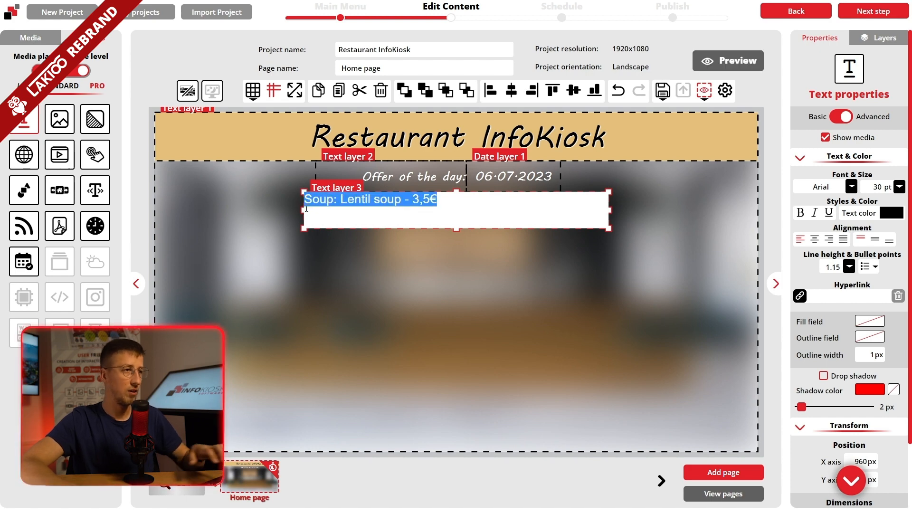
{"action": "left_click", "coordinate": [845, 188]}
{"action": "scroll", "coordinate": [837, 285], "scroll_direction": "down", "scroll_amount": 10}
{"action": "left_click", "coordinate": [821, 310]}
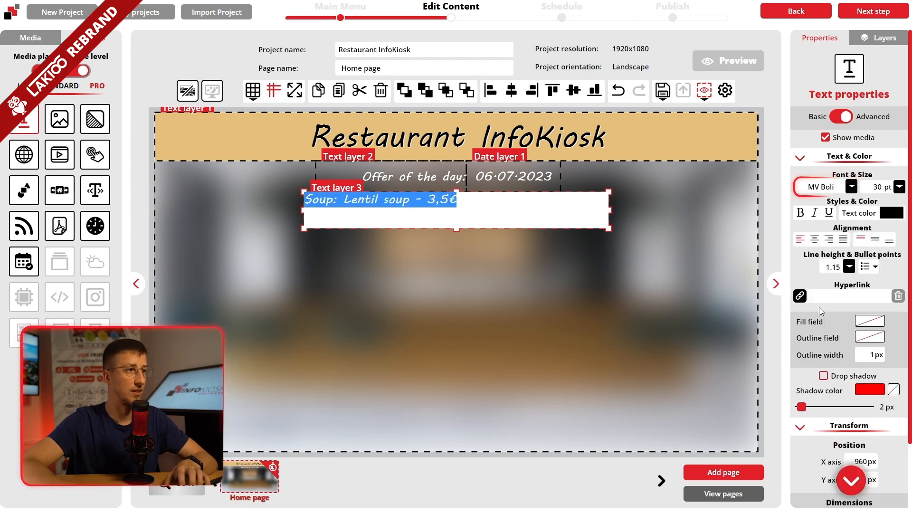
{"action": "left_click", "coordinate": [816, 239]}
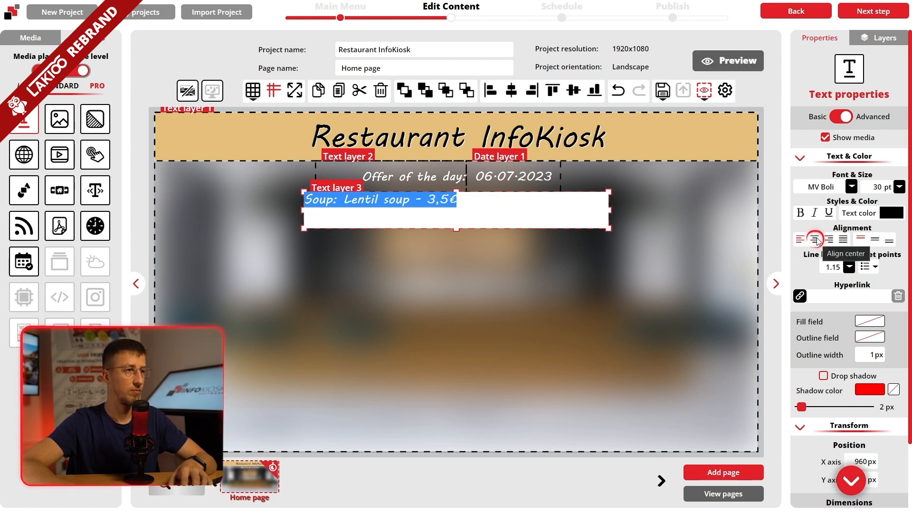
{"action": "left_click", "coordinate": [874, 240]}
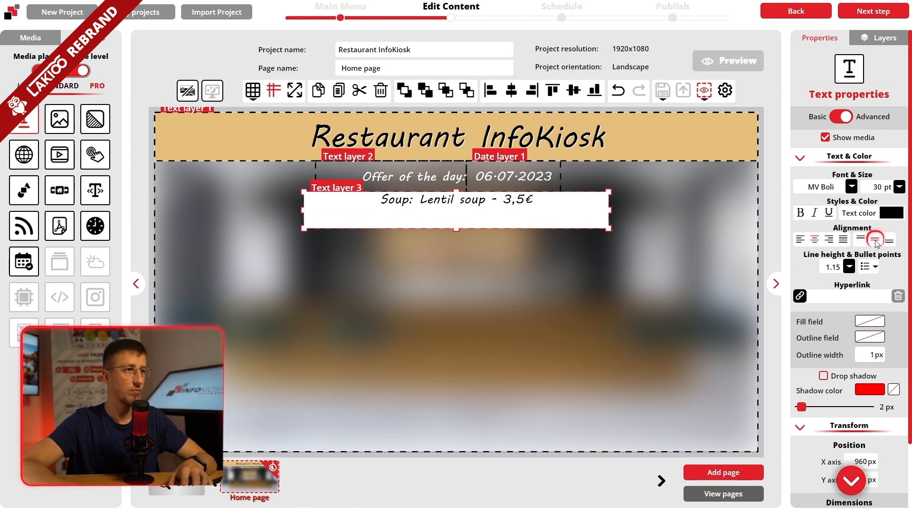
{"action": "left_click", "coordinate": [566, 266]}
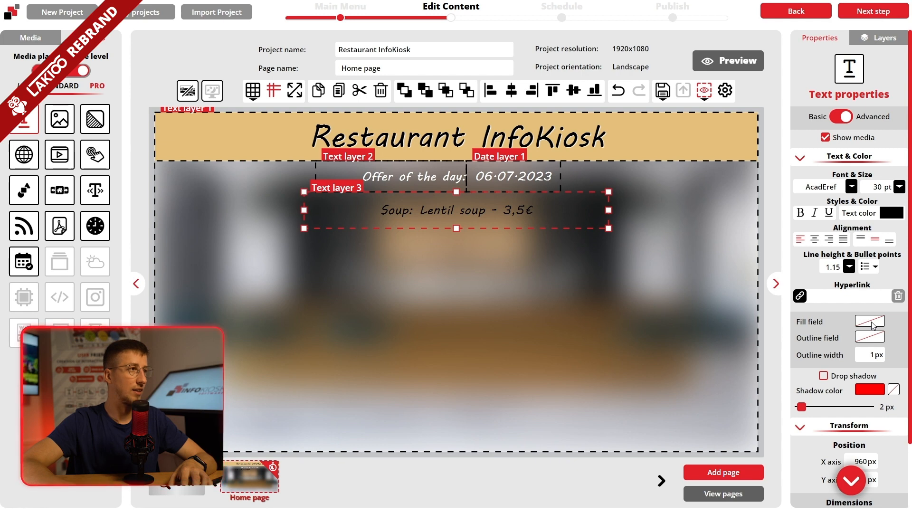
Fill the soup text layer with the banner's color, RGB 229, 192, 123, sampled from the banner
{"action": "left_click", "coordinate": [872, 322]}
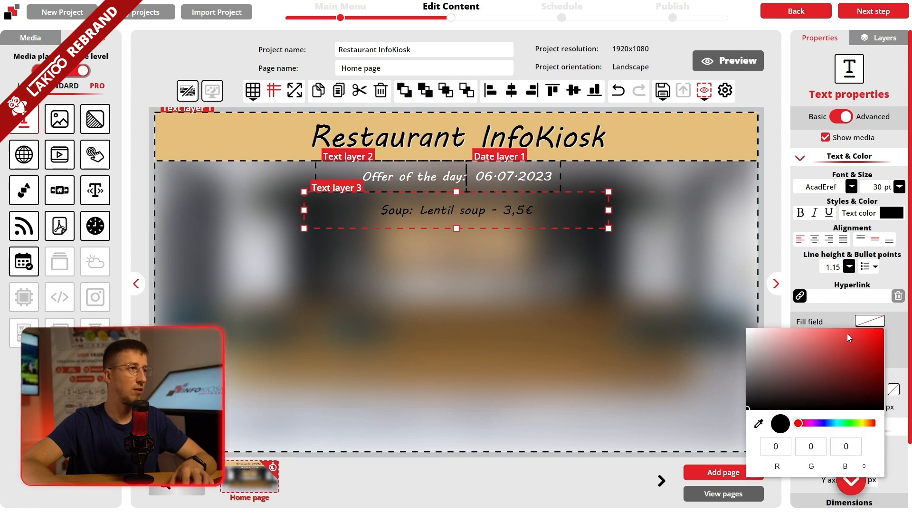
{"action": "left_click", "coordinate": [759, 425]}
{"action": "left_click", "coordinate": [677, 141]}
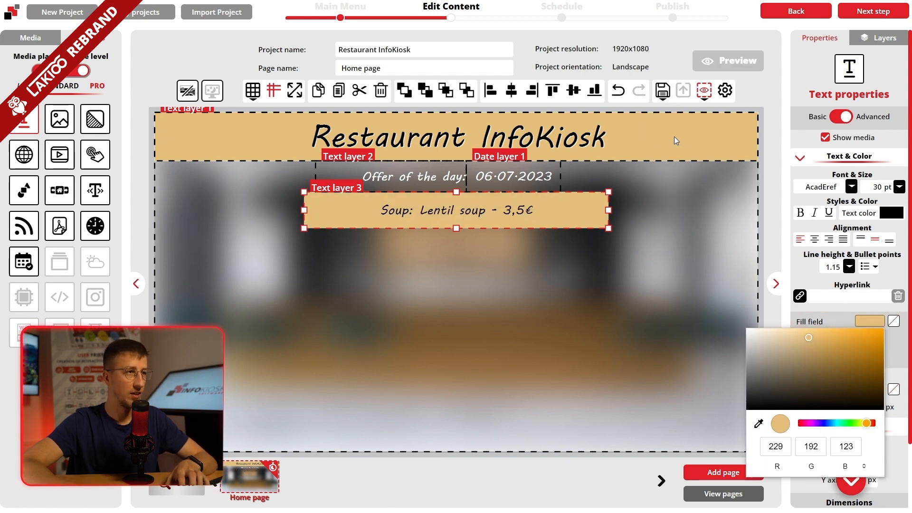
{"action": "left_click", "coordinate": [909, 358]}
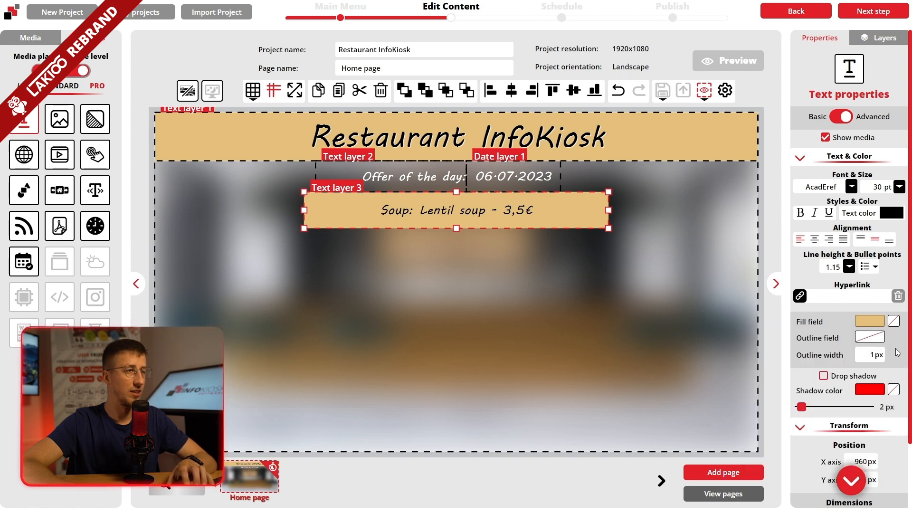
Give the soup text layer a red outline, RGB 255, 0, 0
{"action": "left_click", "coordinate": [870, 338]}
{"action": "left_click_drag", "start_coordinate": [889, 188], "coordinate": [906, 175]}
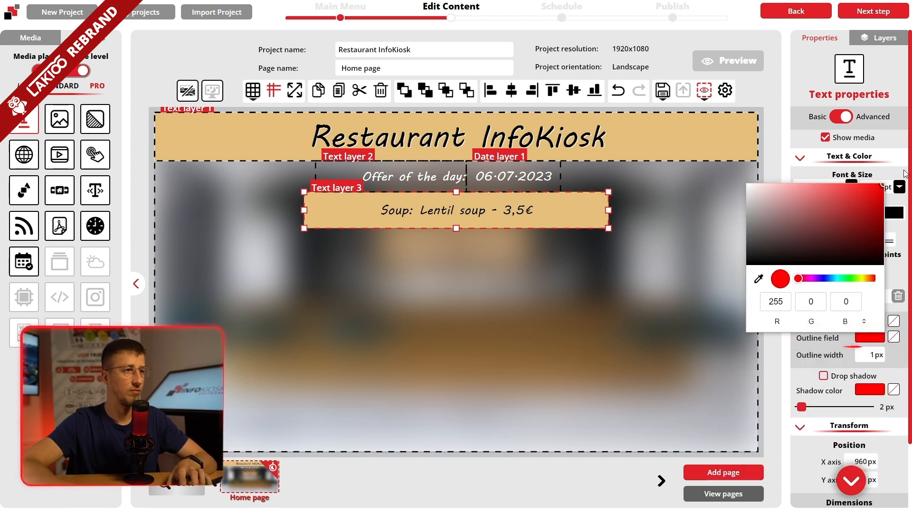
{"action": "left_click", "coordinate": [819, 356]}
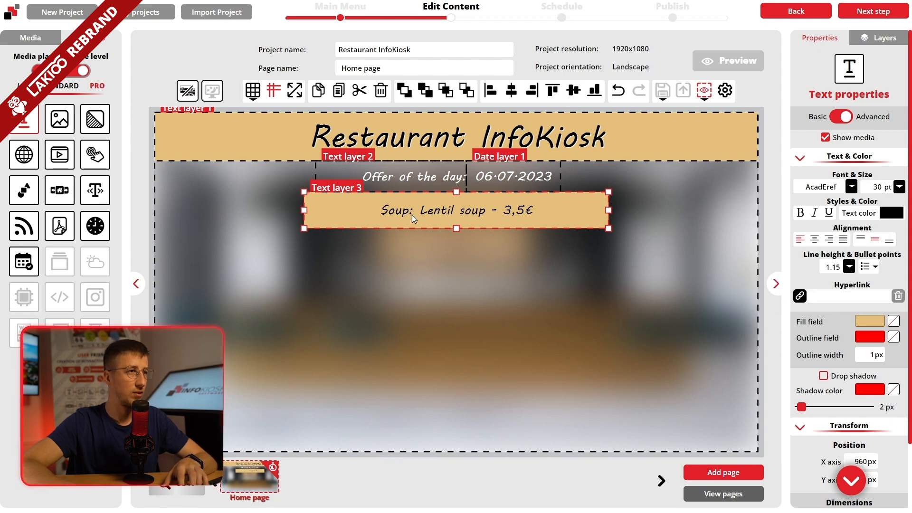
Make the word "Soup:" bold in the soup text layer
{"action": "double_click", "coordinate": [393, 210]}
{"action": "left_click_drag", "start_coordinate": [381, 200], "coordinate": [413, 200]}
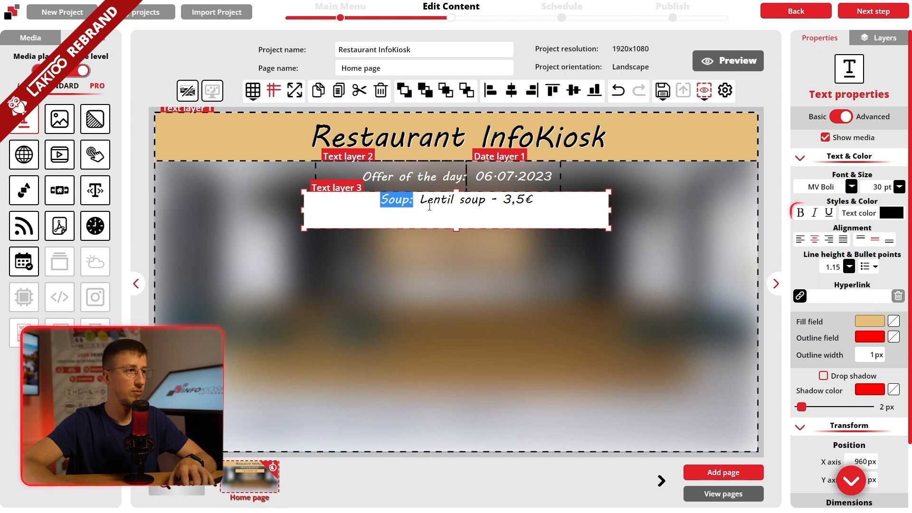
{"action": "left_click", "coordinate": [802, 214]}
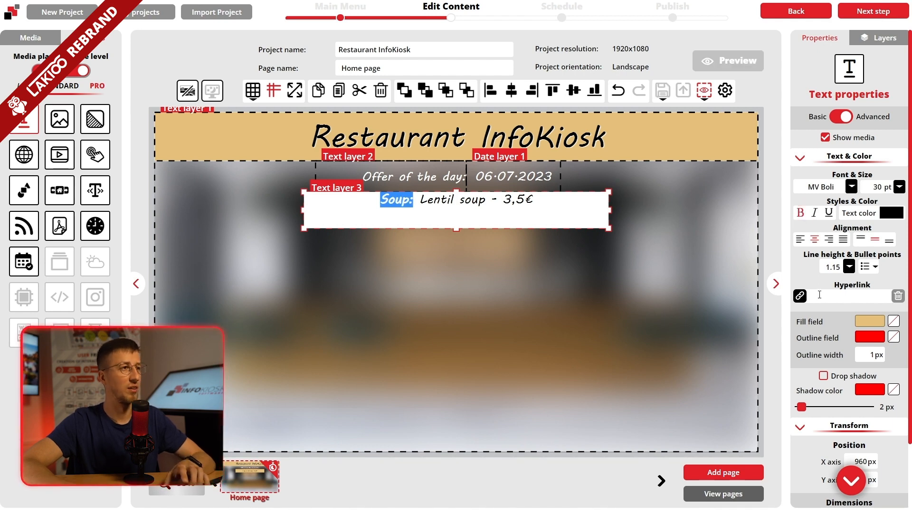
Add an image layer below the soup text layer, center it horizontally on the page and extend its upper edge closer to the soup layer
{"action": "left_click", "coordinate": [573, 273]}
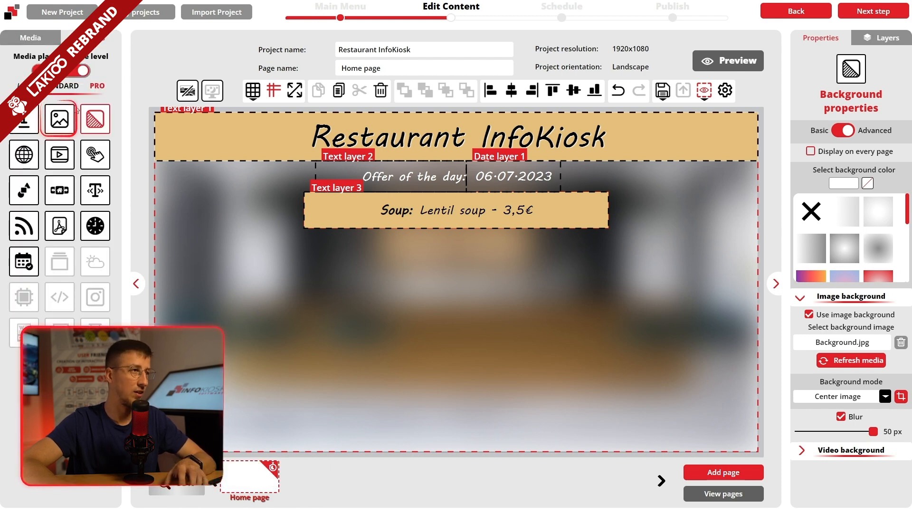
{"action": "left_click_drag", "start_coordinate": [59, 119], "coordinate": [357, 283]}
{"action": "left_click_drag", "start_coordinate": [438, 300], "coordinate": [486, 262]}
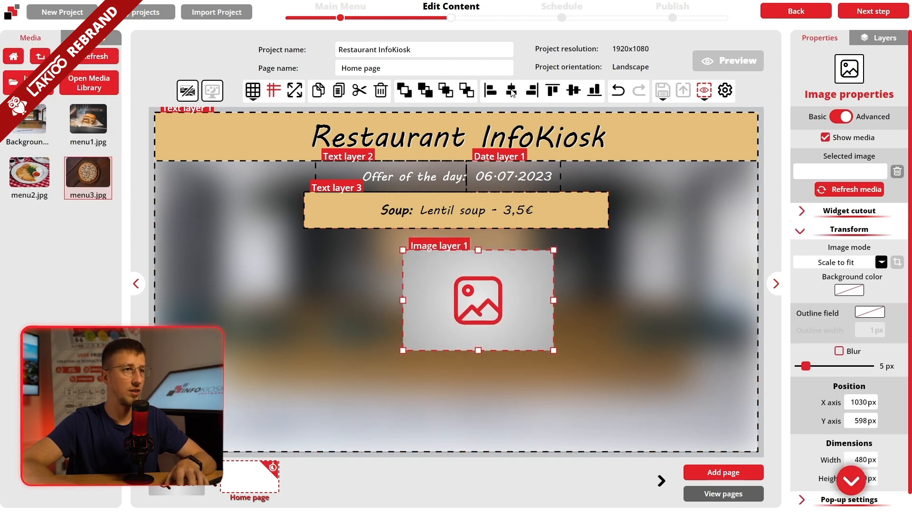
{"action": "left_click", "coordinate": [511, 90]}
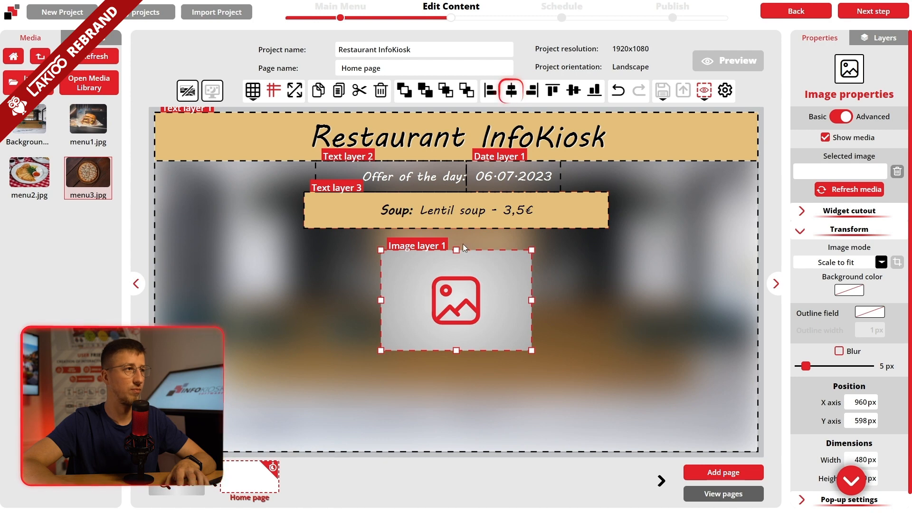
{"action": "left_click_drag", "start_coordinate": [456, 250], "coordinate": [456, 237]}
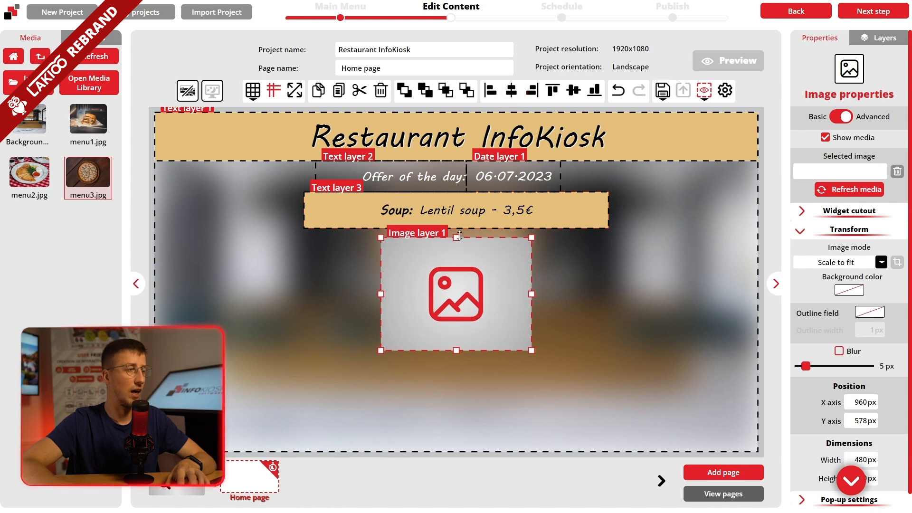
Duplicate the centered image layer and place the copy level with it on its left, at X 360 px, Y 578 px
{"action": "right_click", "coordinate": [473, 278]}
{"action": "left_click", "coordinate": [475, 283]}
{"action": "right_click", "coordinate": [444, 275]}
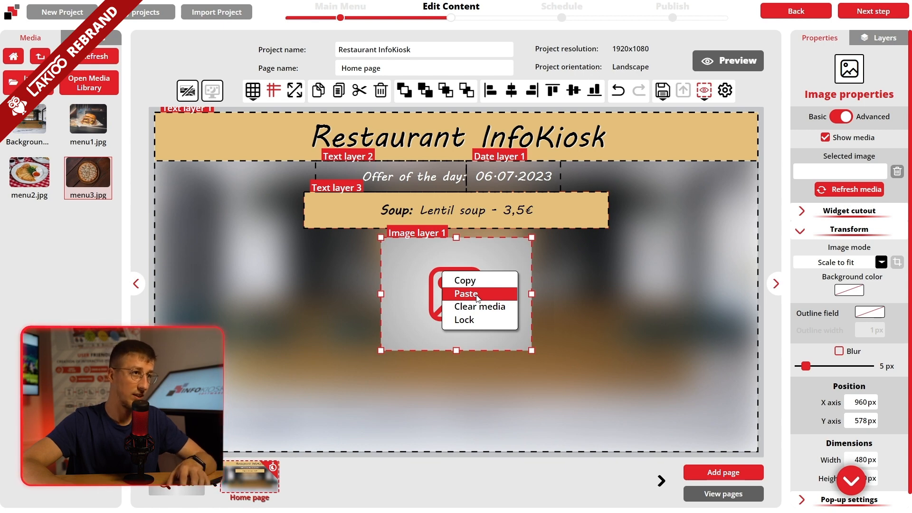
{"action": "left_click", "coordinate": [477, 298]}
{"action": "left_click_drag", "start_coordinate": [475, 297], "coordinate": [278, 296]}
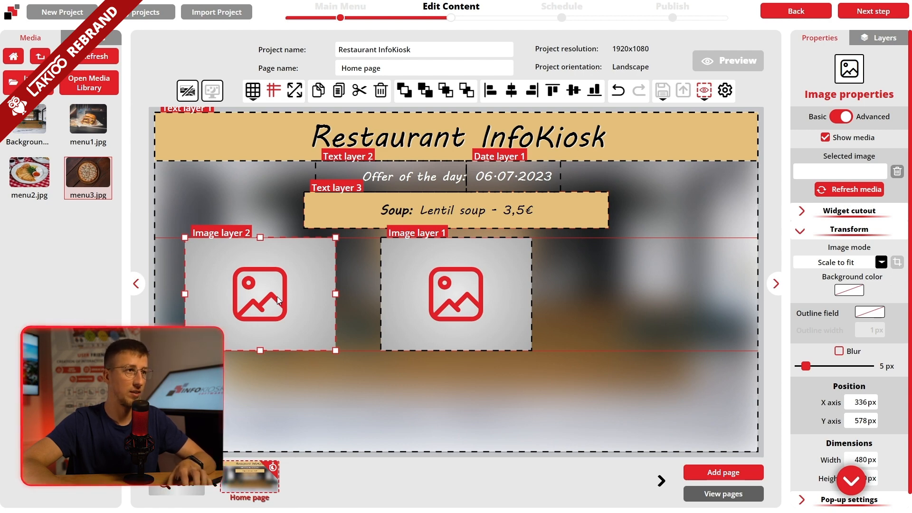
{"action": "left_click_drag", "start_coordinate": [278, 297], "coordinate": [289, 293]}
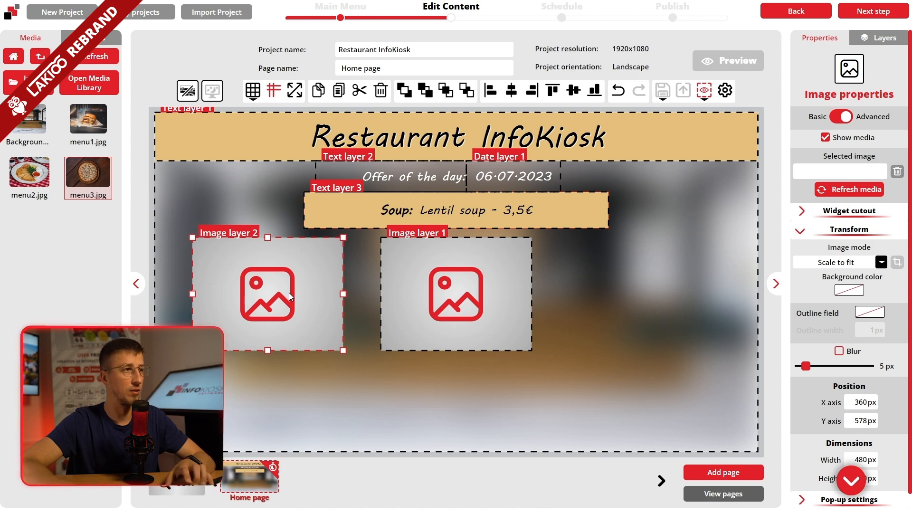
Paste a third image layer and place it level with the others on the right side, at X 1574 px, Y 578 px
{"action": "right_click", "coordinate": [289, 292]}
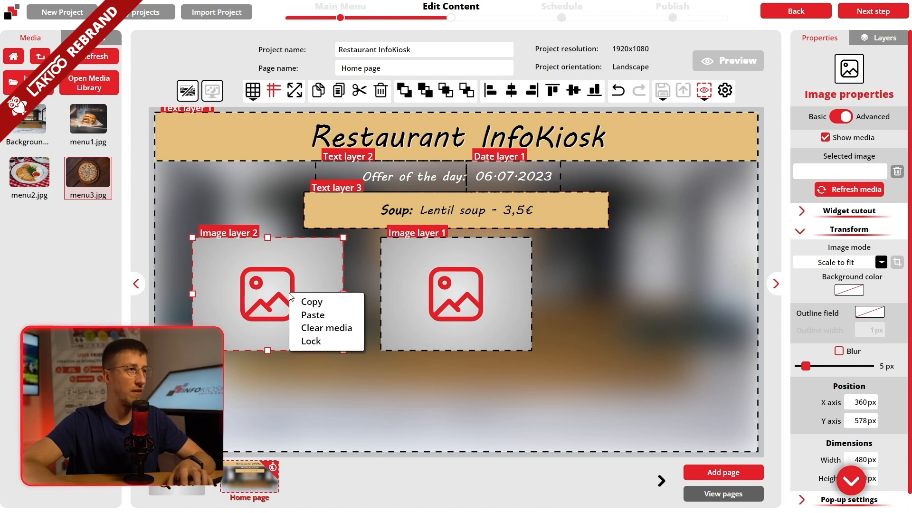
{"action": "left_click", "coordinate": [309, 316]}
{"action": "left_click_drag", "start_coordinate": [479, 299], "coordinate": [663, 292]}
Load menu1.jpg into the left image layer and set its image mode to Scale to fill and crop
{"action": "left_click", "coordinate": [245, 290]}
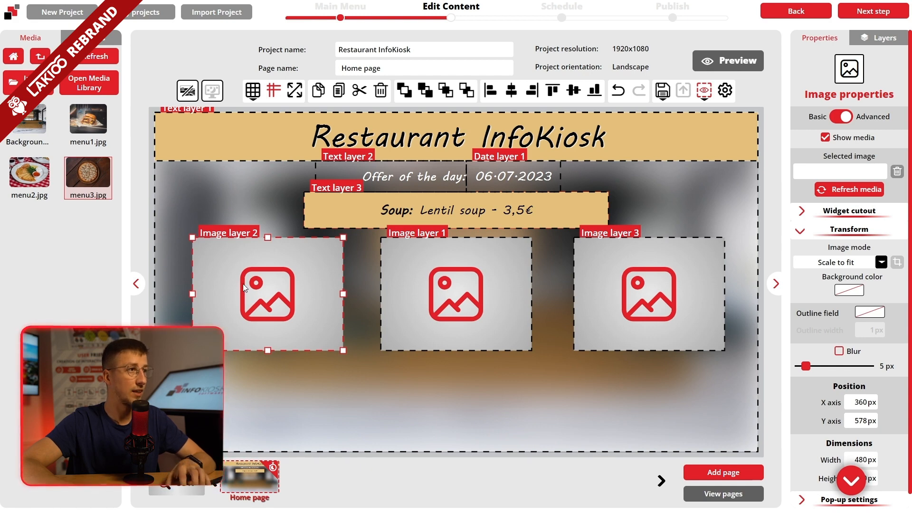
{"action": "left_click_drag", "start_coordinate": [78, 118], "coordinate": [240, 285]}
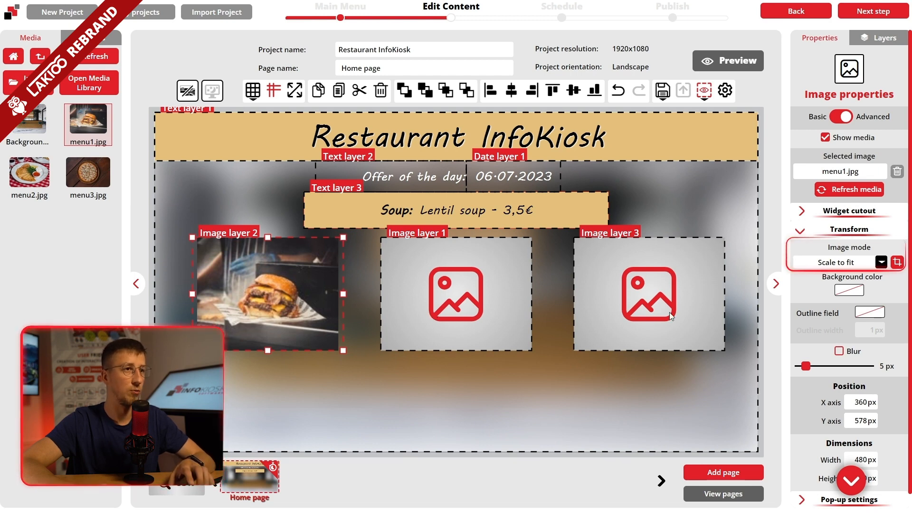
{"action": "left_click", "coordinate": [806, 265]}
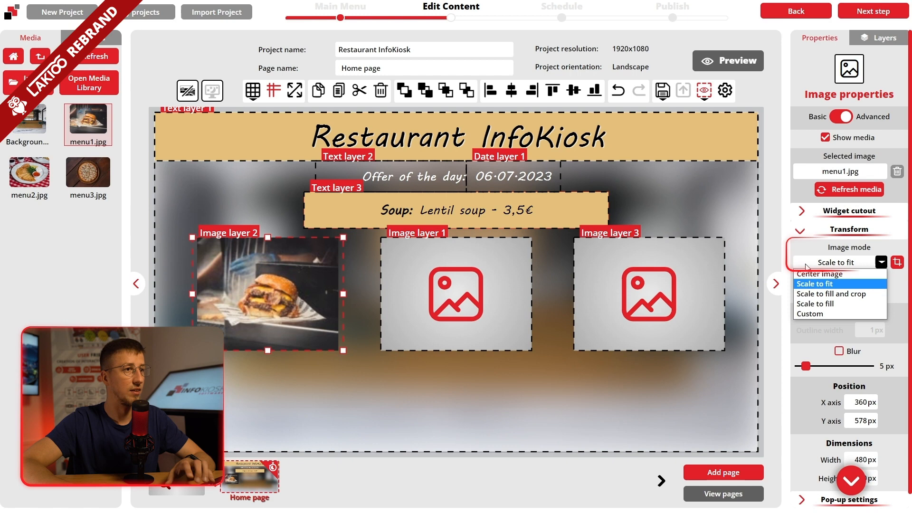
{"action": "left_click", "coordinate": [830, 293]}
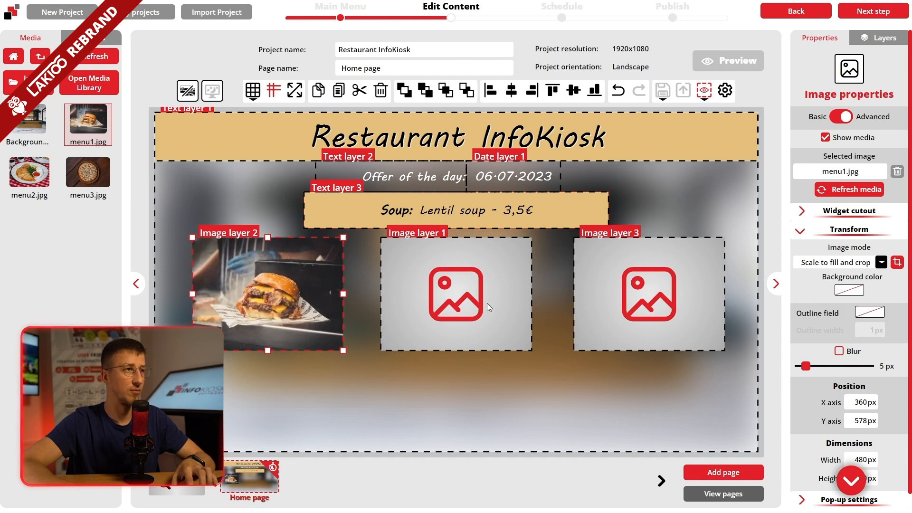
Load menu2.jpg into the middle image layer and set its image mode to Scale to fill and crop
{"action": "left_click", "coordinate": [462, 306]}
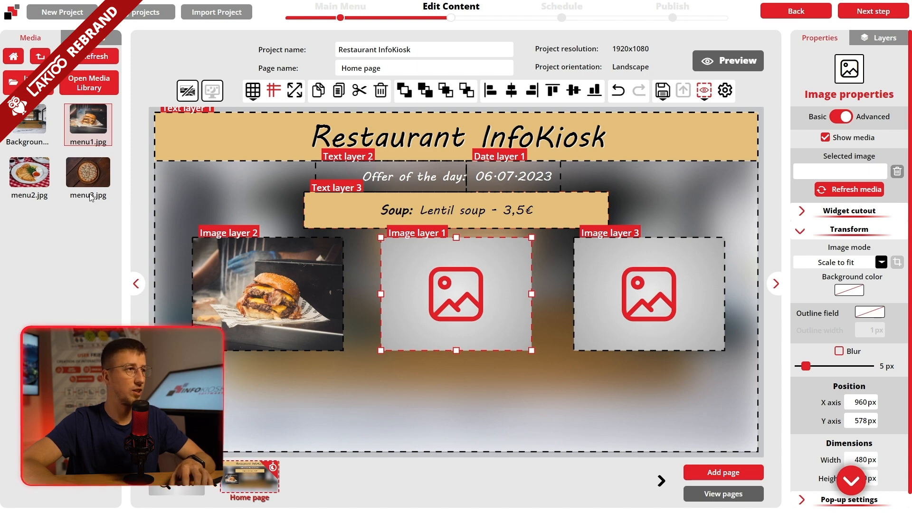
{"action": "left_click_drag", "start_coordinate": [32, 176], "coordinate": [446, 293]}
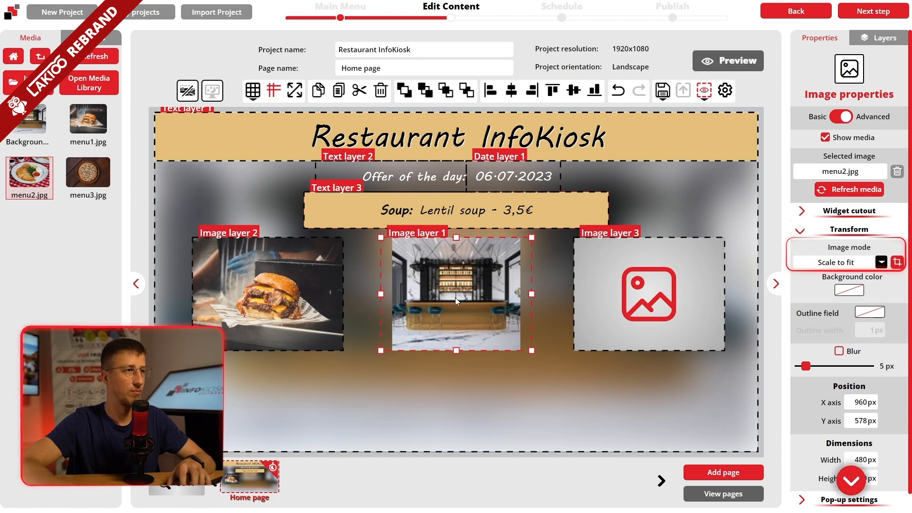
{"action": "left_click", "coordinate": [840, 264]}
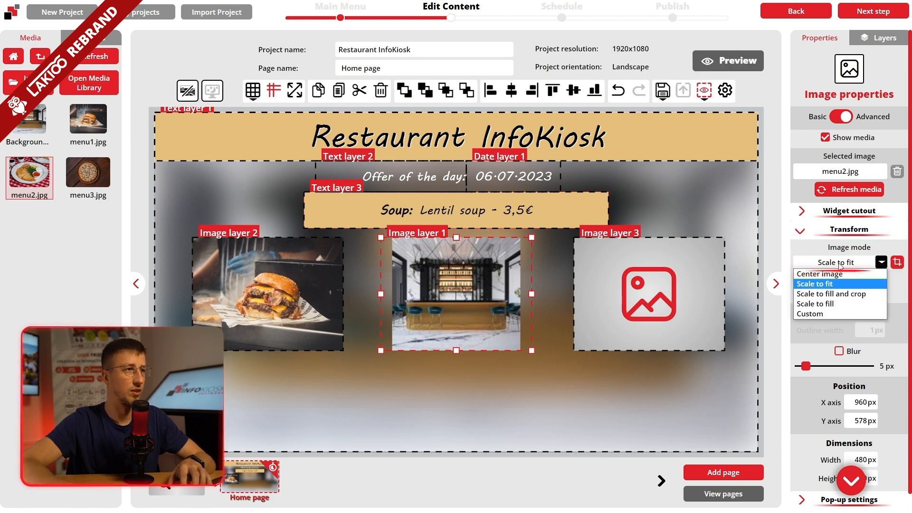
{"action": "left_click", "coordinate": [854, 294]}
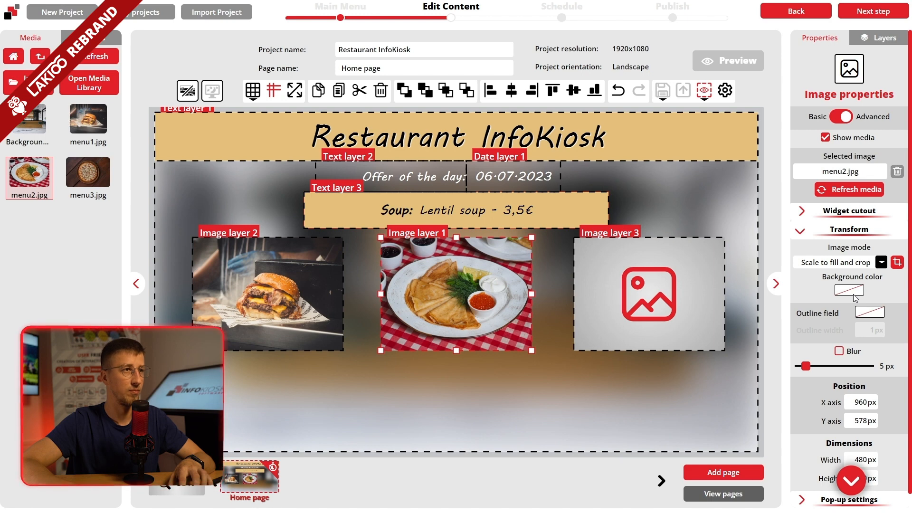
Load menu3.jpg into the right image layer and set its image mode to Scale to fill and crop
{"action": "left_click", "coordinate": [654, 304]}
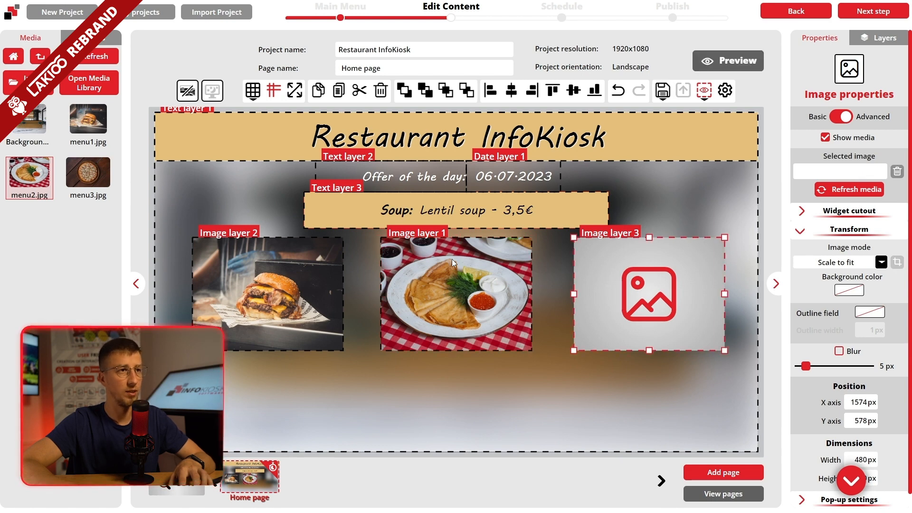
{"action": "left_click_drag", "start_coordinate": [102, 187], "coordinate": [629, 292]}
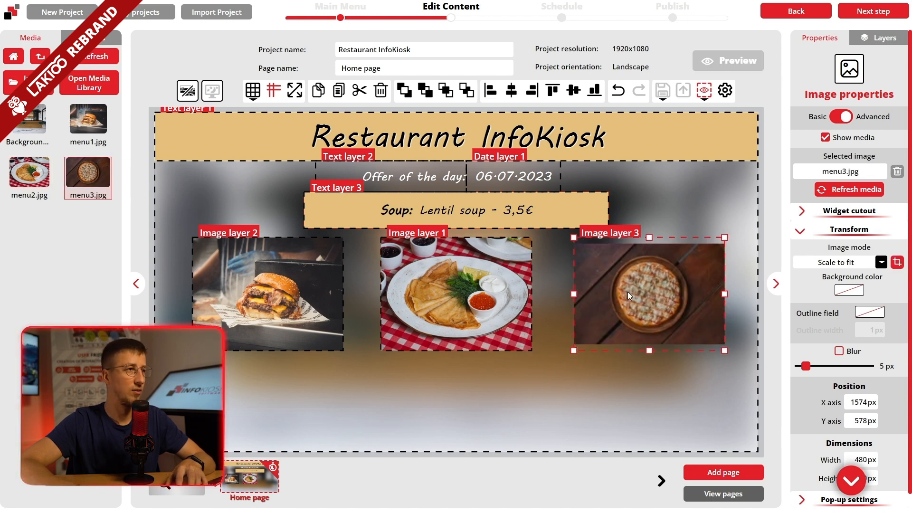
{"action": "left_click", "coordinate": [850, 262]}
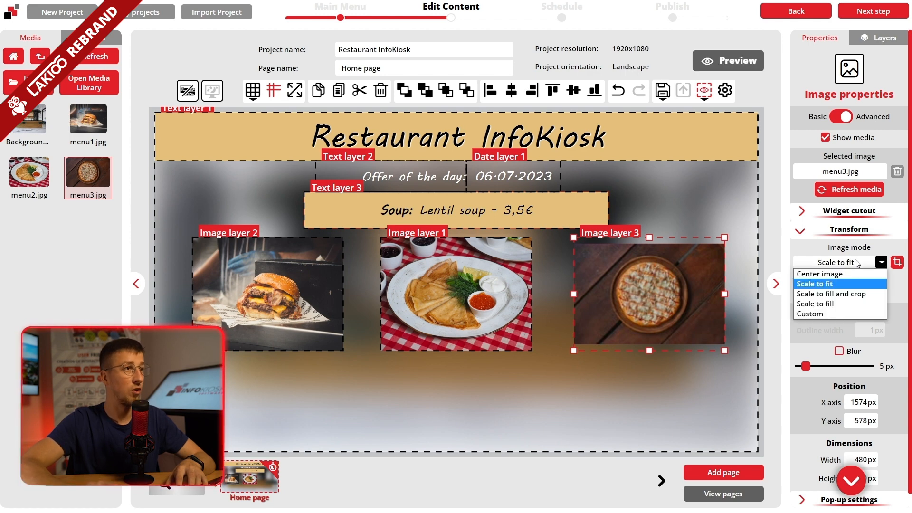
{"action": "left_click", "coordinate": [853, 294]}
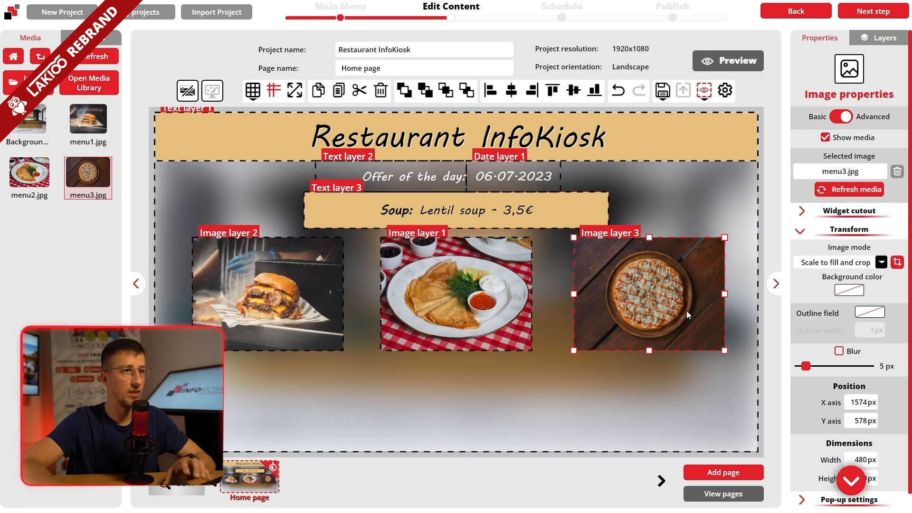
Crop the pizza image tightly around its wooden plate, keeping the plate centered in the frame
{"action": "left_click", "coordinate": [897, 262]}
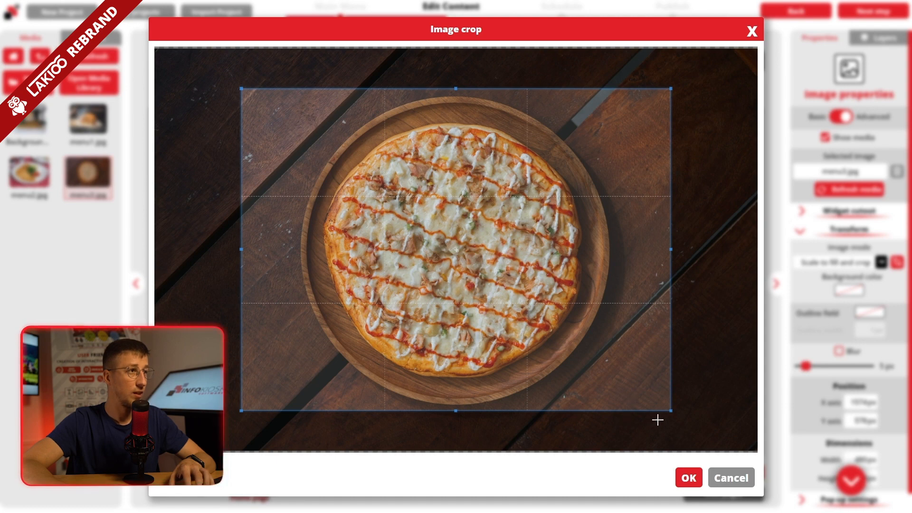
{"action": "left_click_drag", "start_coordinate": [671, 413], "coordinate": [658, 440]}
{"action": "left_click_drag", "start_coordinate": [580, 333], "coordinate": [541, 283]}
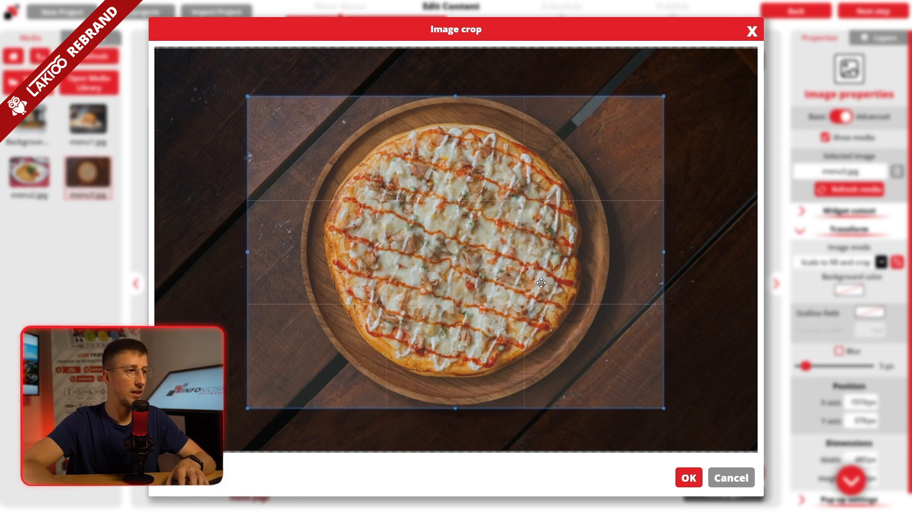
{"action": "left_click", "coordinate": [689, 478]}
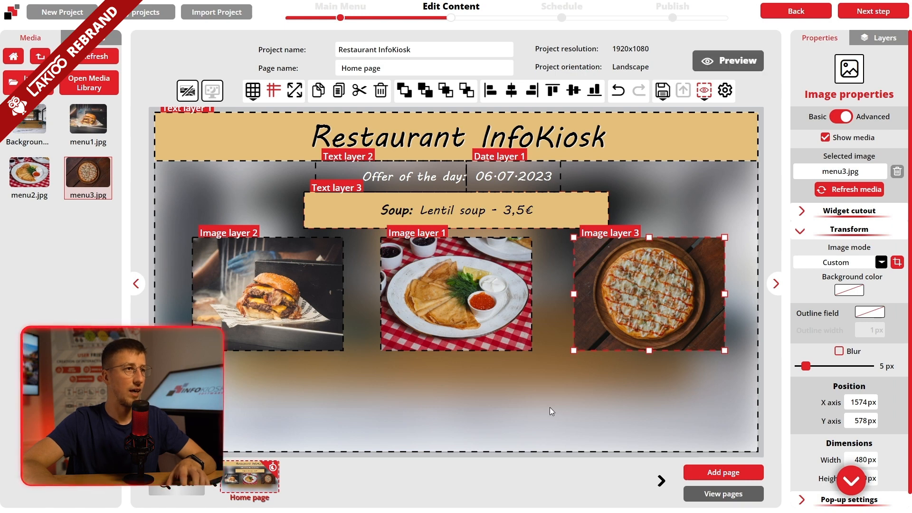
Apply a circular widget cutout to the burger image
{"action": "left_click", "coordinate": [299, 301]}
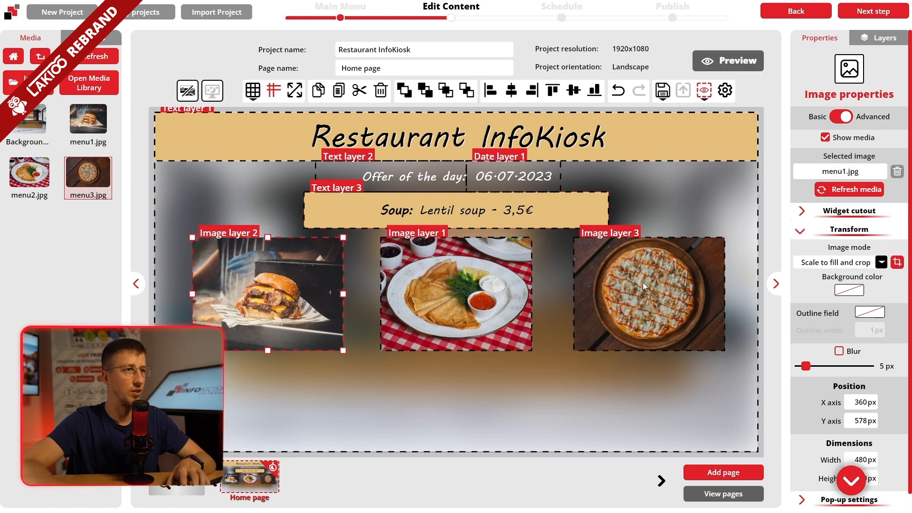
{"action": "left_click", "coordinate": [801, 232]}
{"action": "left_click", "coordinate": [802, 212]}
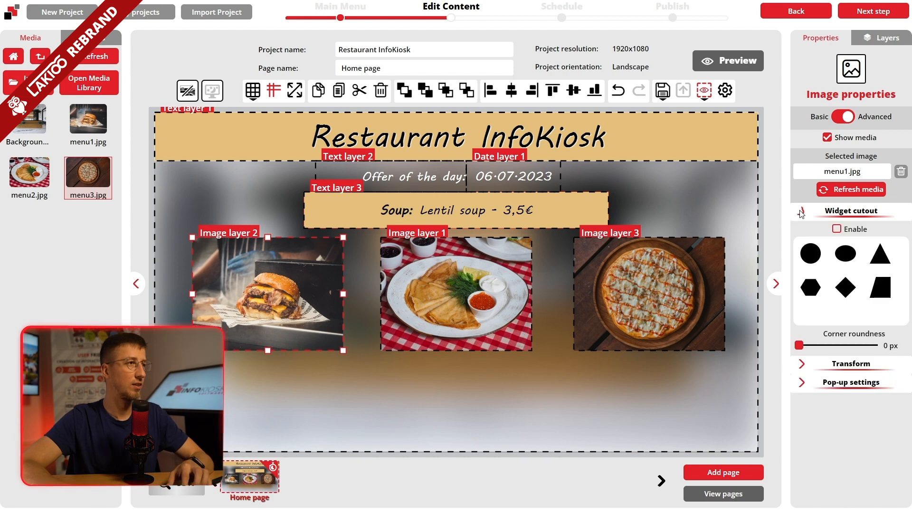
{"action": "left_click", "coordinate": [818, 261]}
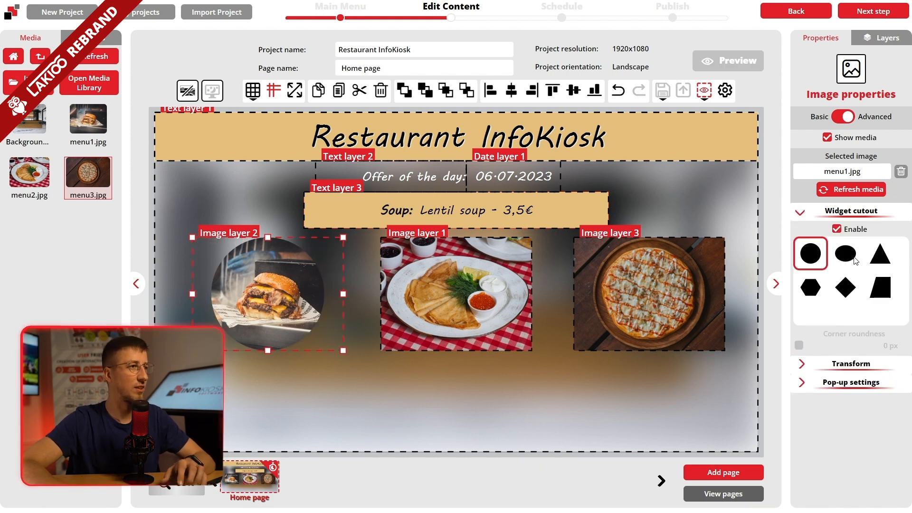
Try the ellipse, diamond and trapezoid cutouts and rounded corners on the burger image, returning it to the circle cutout
{"action": "left_click", "coordinate": [846, 254]}
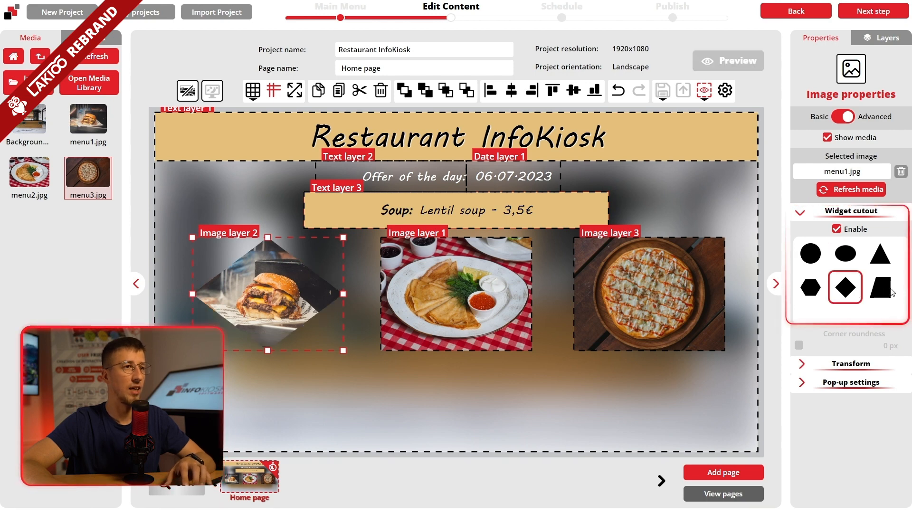
{"action": "left_click", "coordinate": [881, 287]}
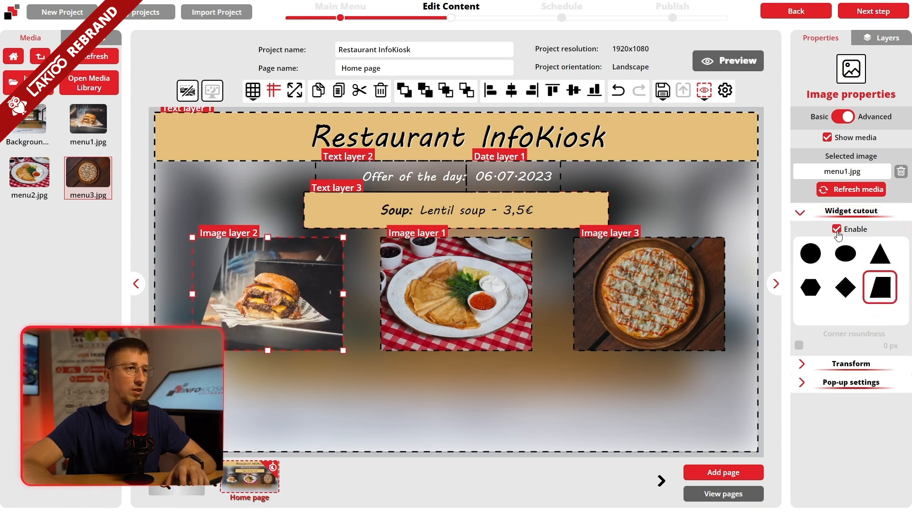
{"action": "left_click", "coordinate": [837, 229]}
{"action": "left_click_drag", "start_coordinate": [800, 346], "coordinate": [826, 347]}
{"action": "left_click", "coordinate": [811, 262]}
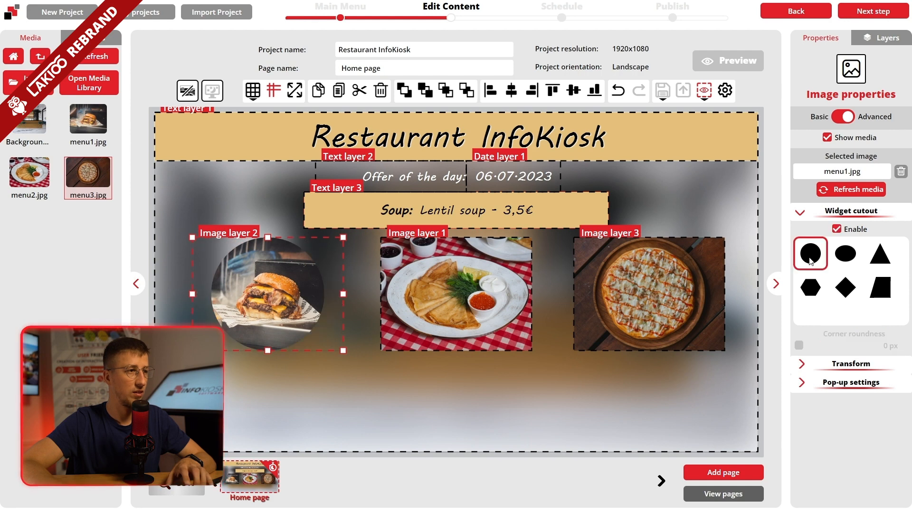
Apply the circular widget cutout to the pancake image and the pizza image
{"action": "left_click", "coordinate": [505, 293]}
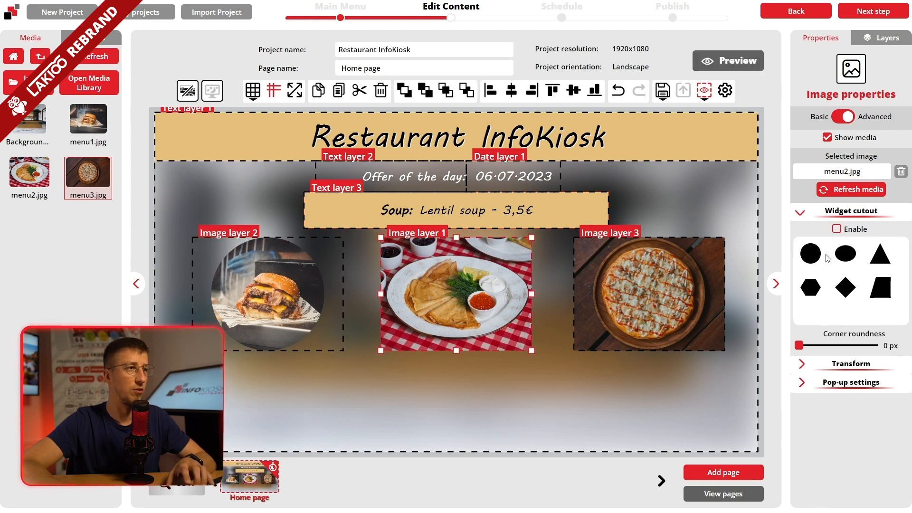
{"action": "left_click", "coordinate": [810, 256]}
{"action": "left_click", "coordinate": [670, 308]}
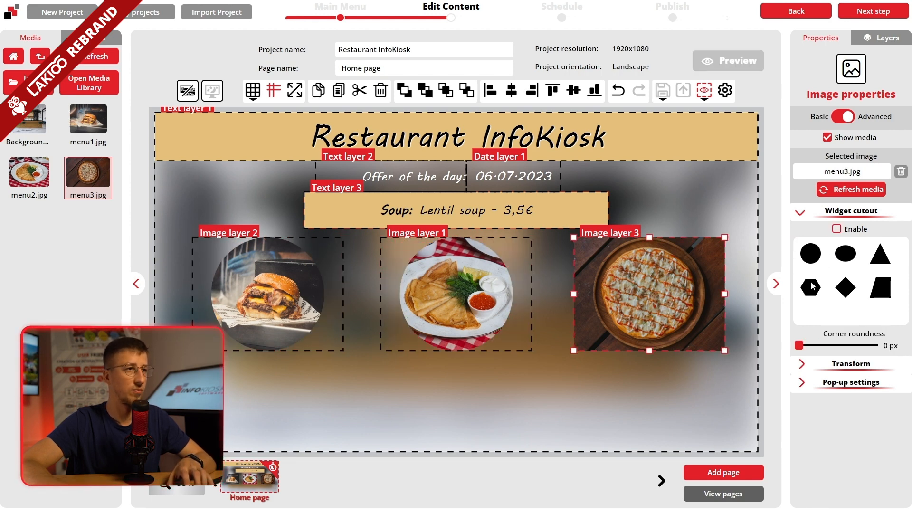
{"action": "left_click", "coordinate": [817, 263]}
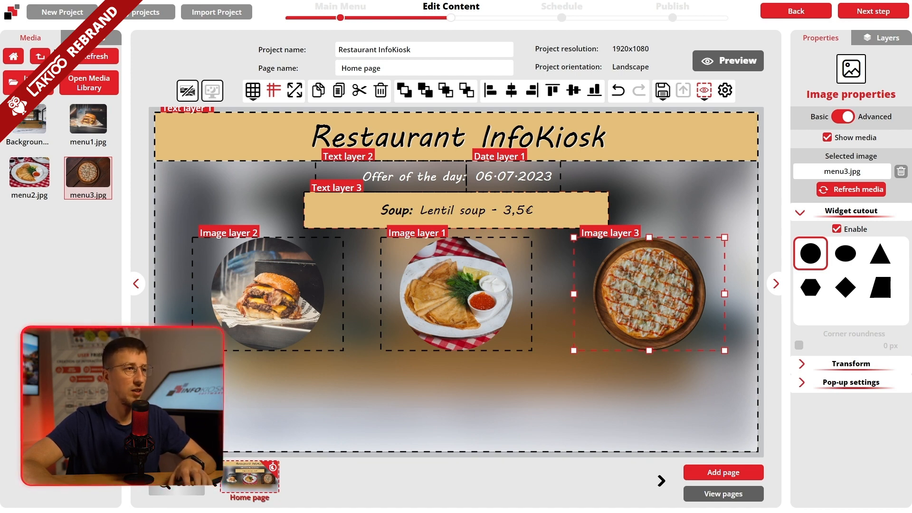
Add a text layer directly below the burger image, shrink it to a narrow caption strip and enter "Menu 1"
{"action": "left_click", "coordinate": [69, 38]}
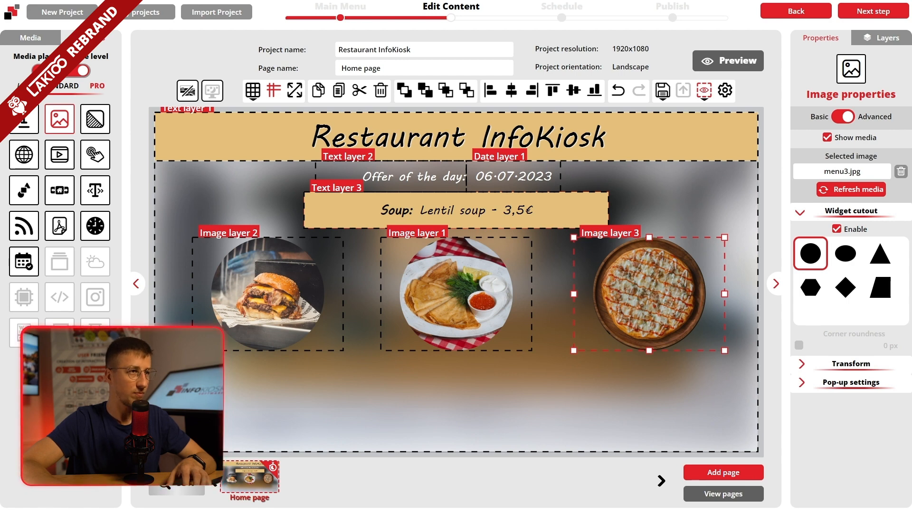
{"action": "left_click_drag", "start_coordinate": [24, 119], "coordinate": [255, 383]}
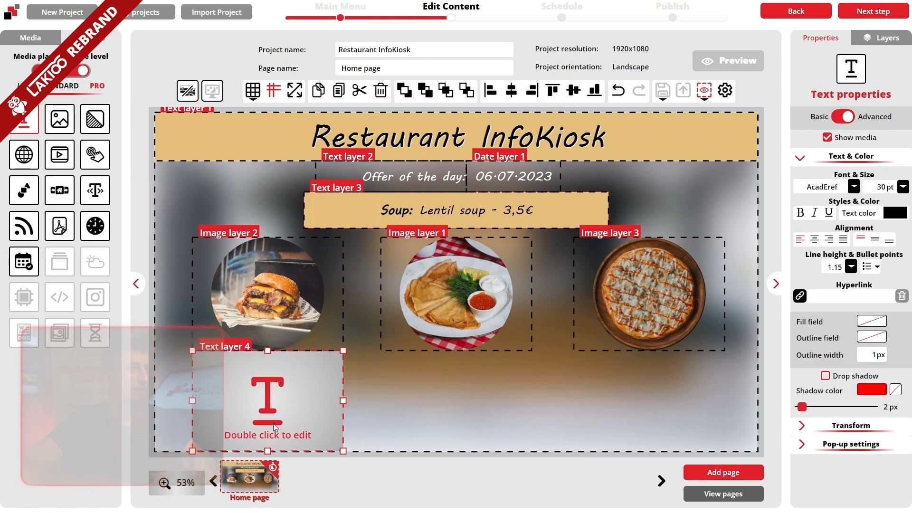
{"action": "left_click_drag", "start_coordinate": [268, 451], "coordinate": [267, 385]}
{"action": "double_click", "coordinate": [268, 370]}
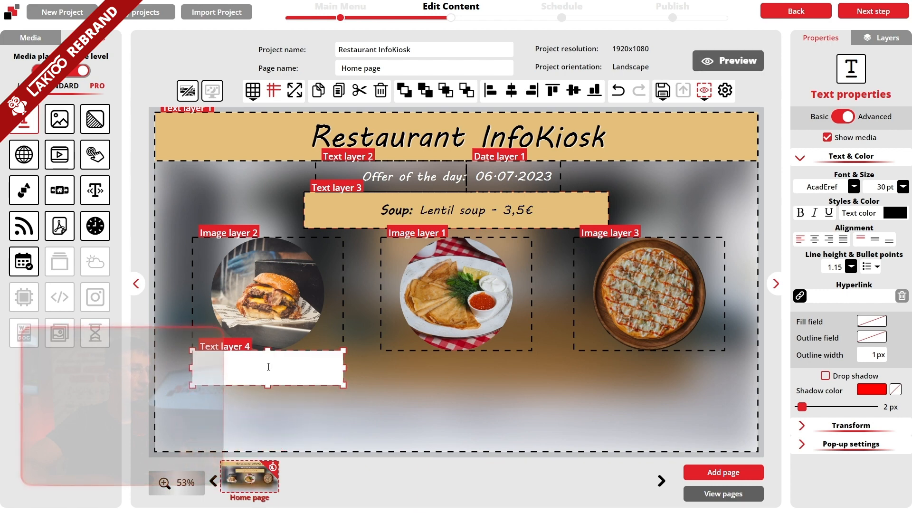
{"action": "type", "text": "Menu 1"}
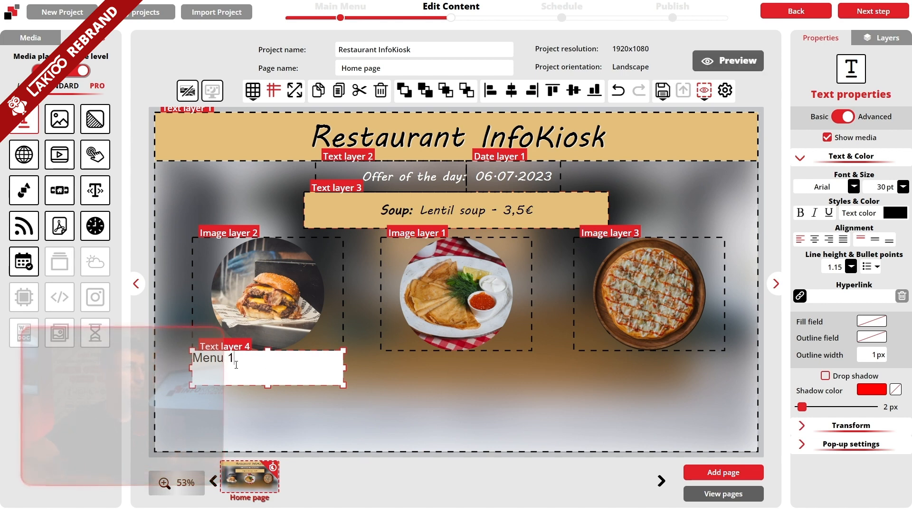
Set the whole "Menu 1" caption text to the MV Boli font at 48 pt
{"action": "key", "text": "shift+Left"}
{"action": "key", "text": "shift+Left"}
{"action": "key", "text": "shift+Left"}
{"action": "key", "text": "shift+Left"}
{"action": "key", "text": "shift+Left"}
{"action": "key", "text": "shift+Left"}
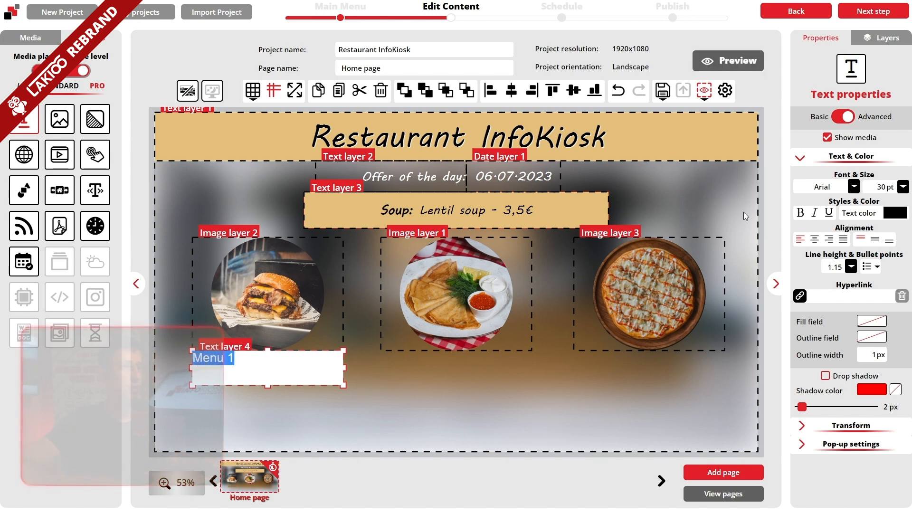
{"action": "left_click", "coordinate": [842, 190]}
{"action": "scroll", "coordinate": [843, 374], "scroll_direction": "down", "scroll_amount": 15}
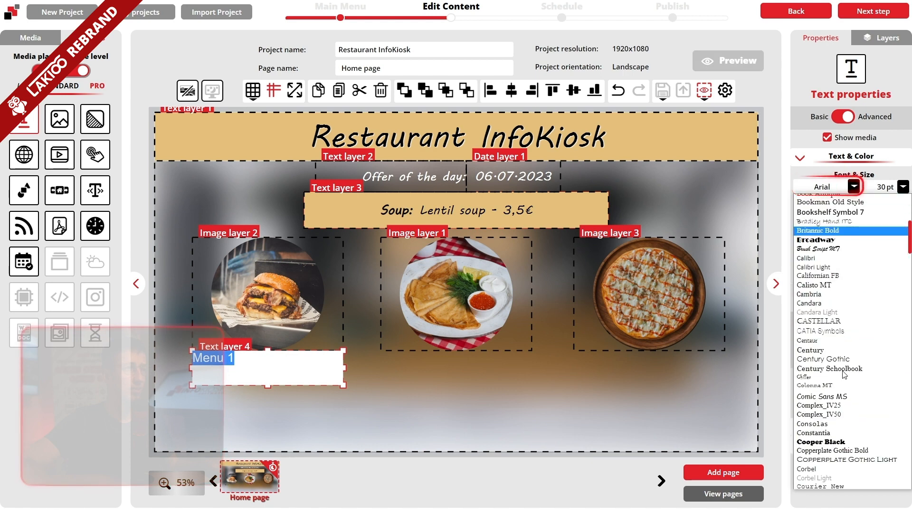
{"action": "left_click", "coordinate": [841, 424]}
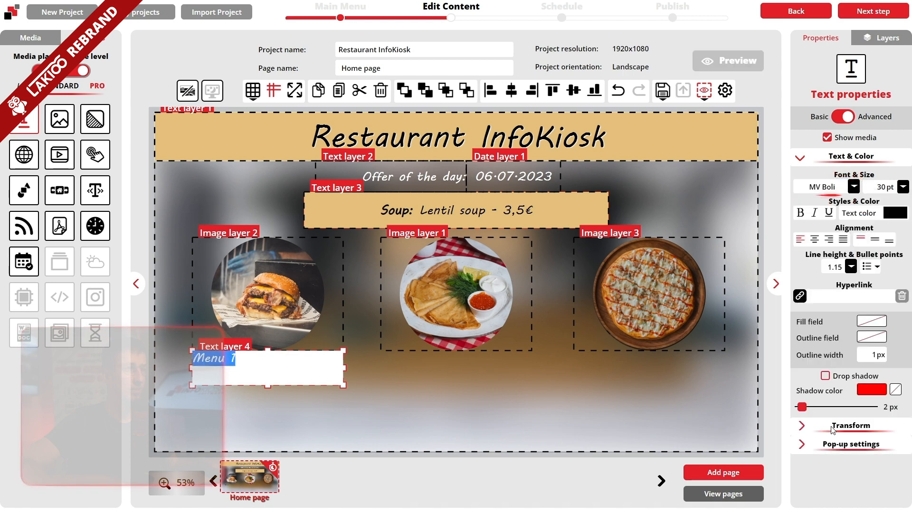
{"action": "left_click", "coordinate": [903, 187]}
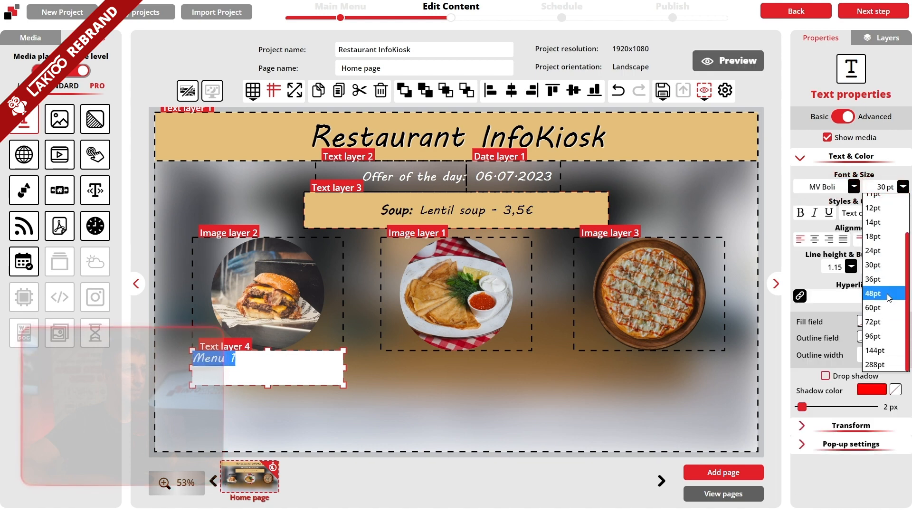
{"action": "left_click", "coordinate": [879, 294]}
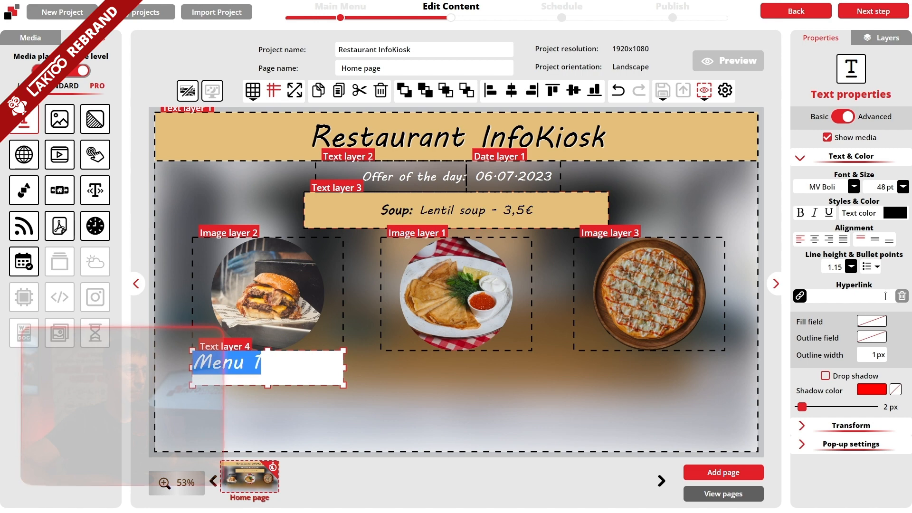
Make the "Menu 1" caption bold and center it horizontally and vertically in its box
{"action": "left_click", "coordinate": [800, 213]}
{"action": "left_click", "coordinate": [814, 239]}
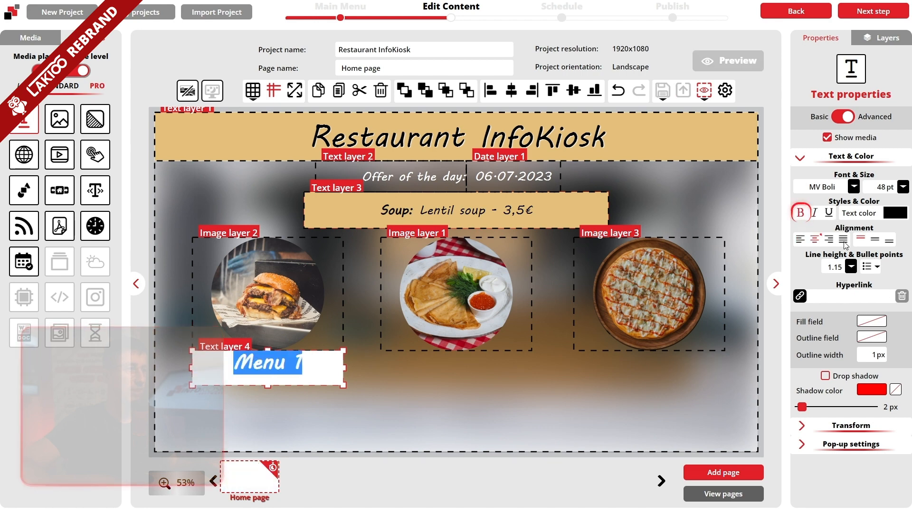
{"action": "left_click", "coordinate": [875, 239]}
{"action": "left_click", "coordinate": [269, 366]}
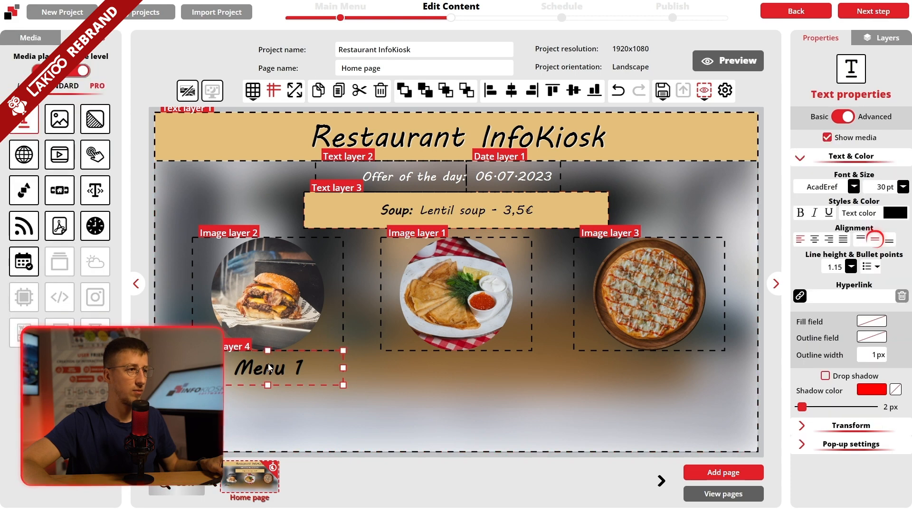
Fill the "Menu 1" caption with the tan color sampled from the soup banner and give it a red outline
{"action": "left_click", "coordinate": [873, 322]}
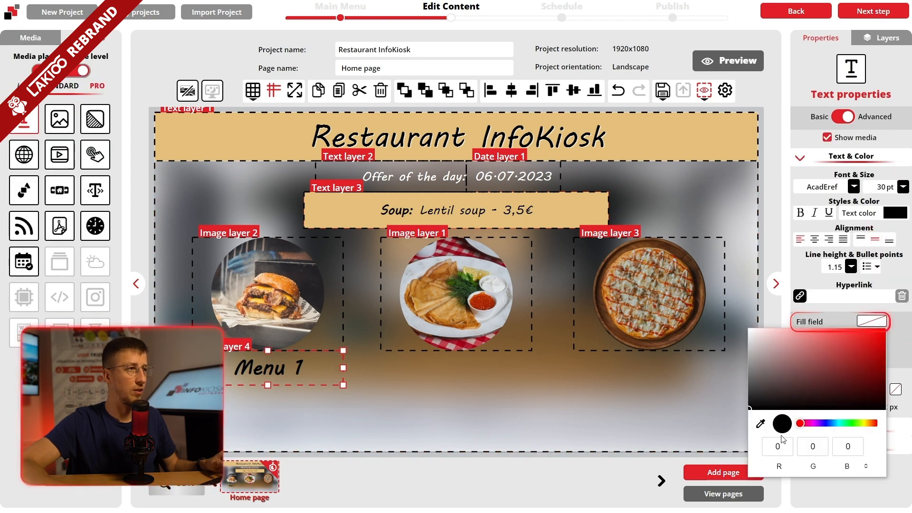
{"action": "left_click", "coordinate": [760, 425]}
{"action": "left_click", "coordinate": [571, 207]}
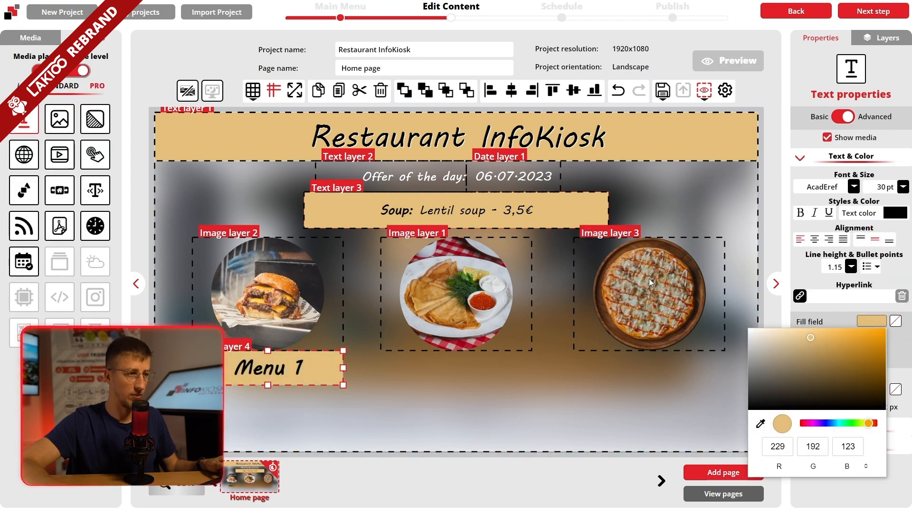
{"action": "left_click", "coordinate": [905, 362]}
{"action": "left_click", "coordinate": [872, 337]}
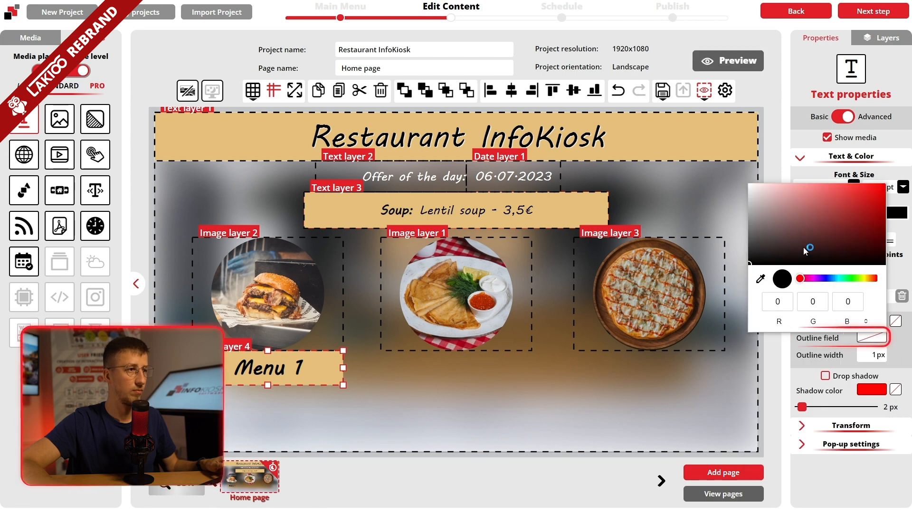
{"action": "left_click_drag", "start_coordinate": [808, 248], "coordinate": [905, 164]}
{"action": "left_click", "coordinate": [899, 361]}
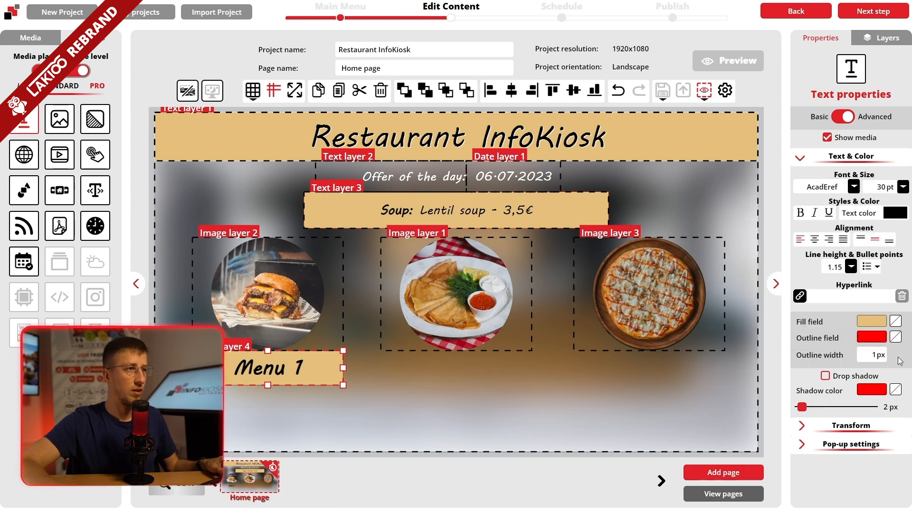
Copy the "Menu 1" caption and place one duplicate under the pancake image and another under the pizza image, aligned with the original
{"action": "right_click", "coordinate": [295, 373]}
{"action": "left_click", "coordinate": [304, 380]}
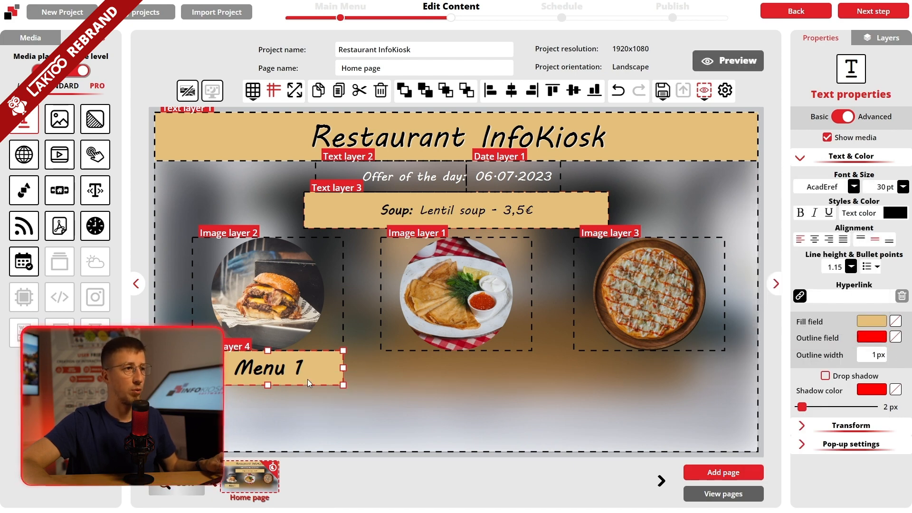
{"action": "right_click", "coordinate": [302, 373]}
{"action": "left_click", "coordinate": [319, 395]}
{"action": "left_click_drag", "start_coordinate": [324, 373], "coordinate": [469, 363]}
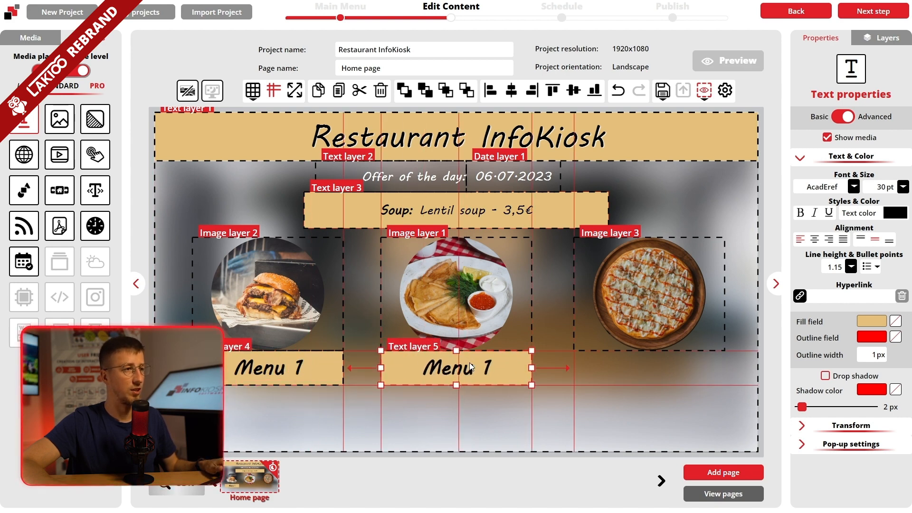
{"action": "right_click", "coordinate": [470, 363]}
{"action": "left_click", "coordinate": [492, 385]}
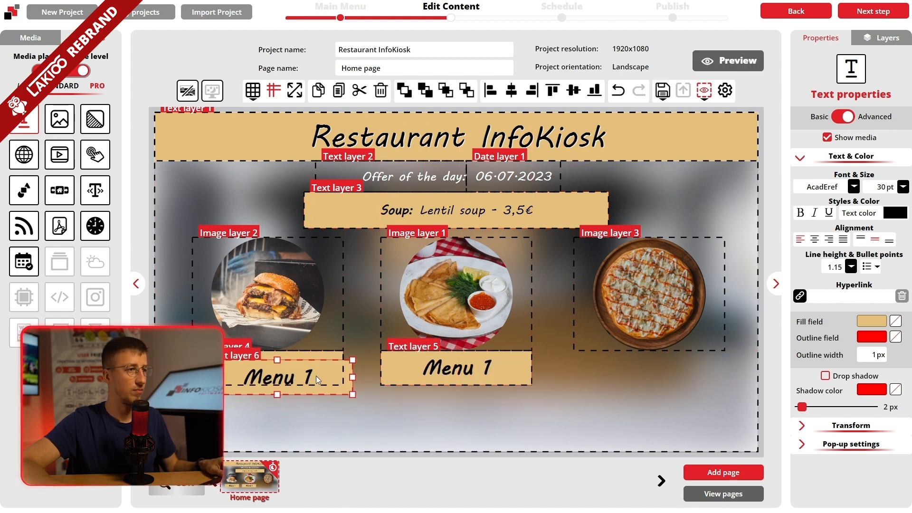
{"action": "left_click_drag", "start_coordinate": [316, 375], "coordinate": [678, 368]}
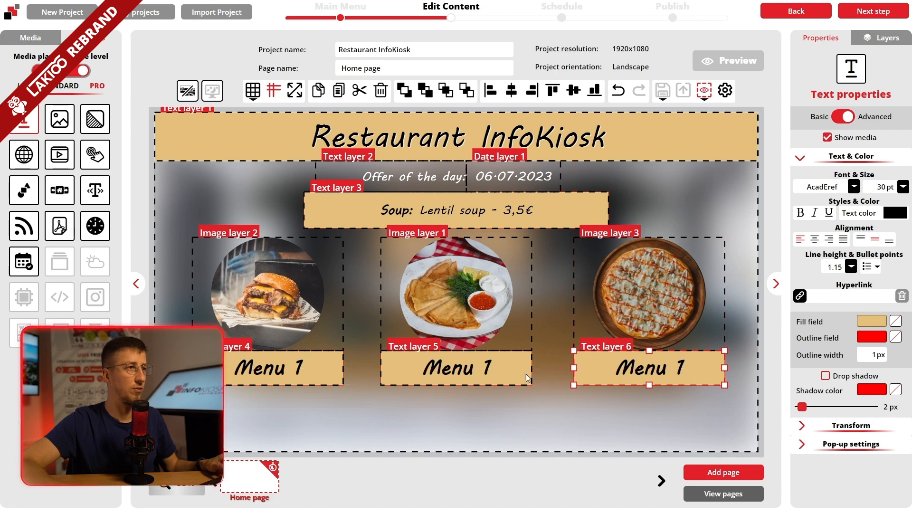
Change the caption under the pancakes to "Menu 2" and the caption under the pizza to "Menu 3"
{"action": "double_click", "coordinate": [477, 369]}
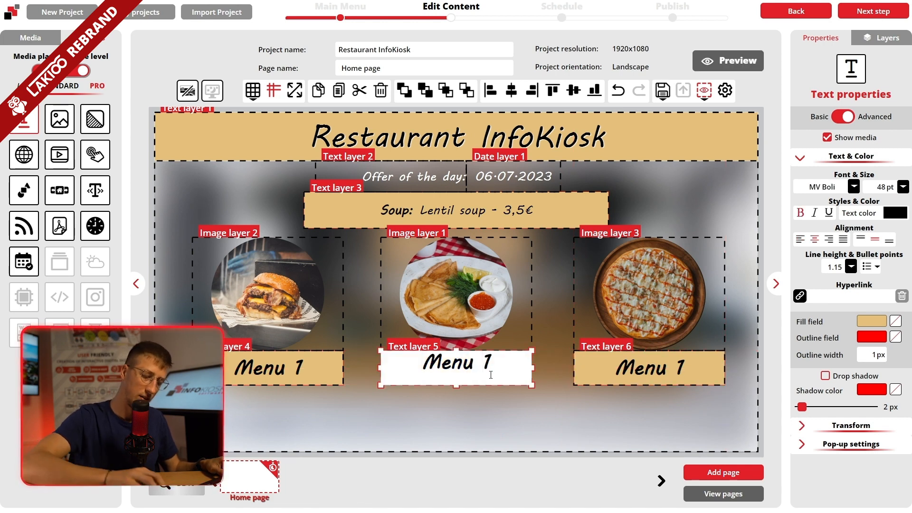
{"action": "key", "text": "BackSpace"}
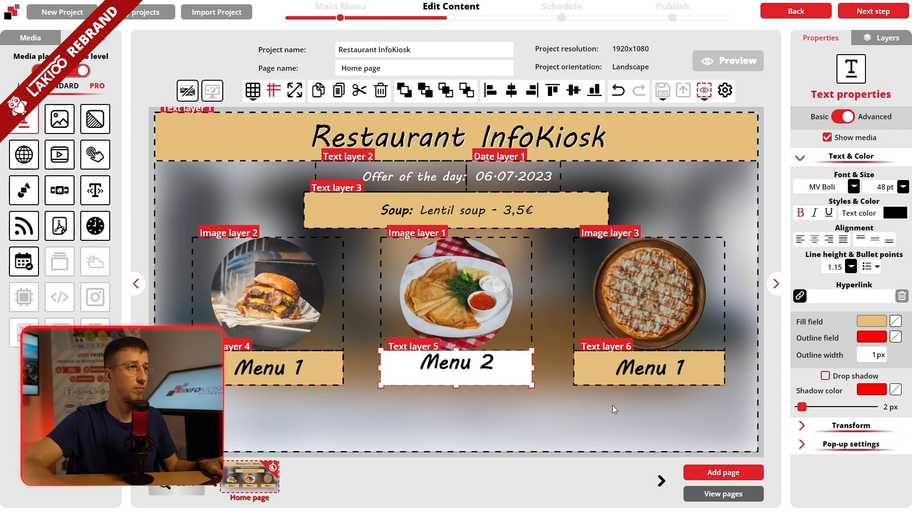
{"action": "left_click", "coordinate": [612, 406]}
{"action": "double_click", "coordinate": [637, 383]}
{"action": "left_click", "coordinate": [677, 364]}
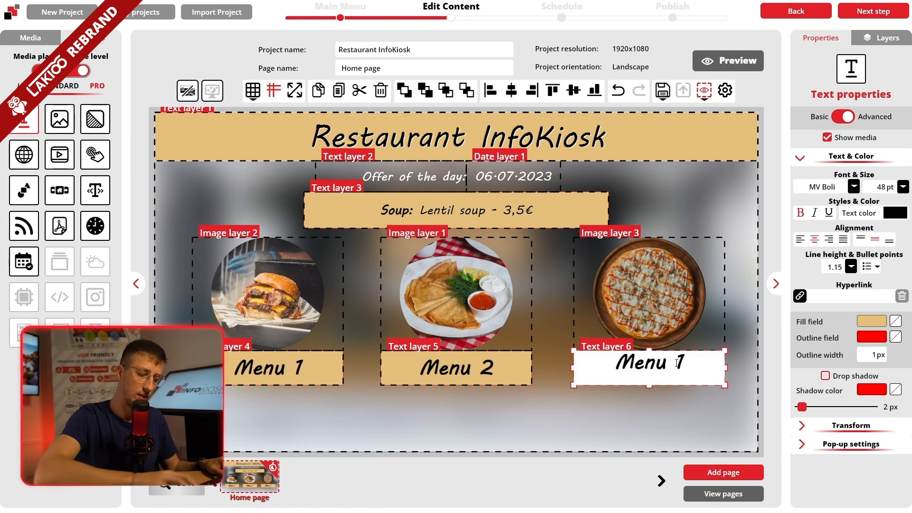
{"action": "key", "text": "Delete"}
{"action": "type", "text": "3"}
{"action": "left_click", "coordinate": [665, 415]}
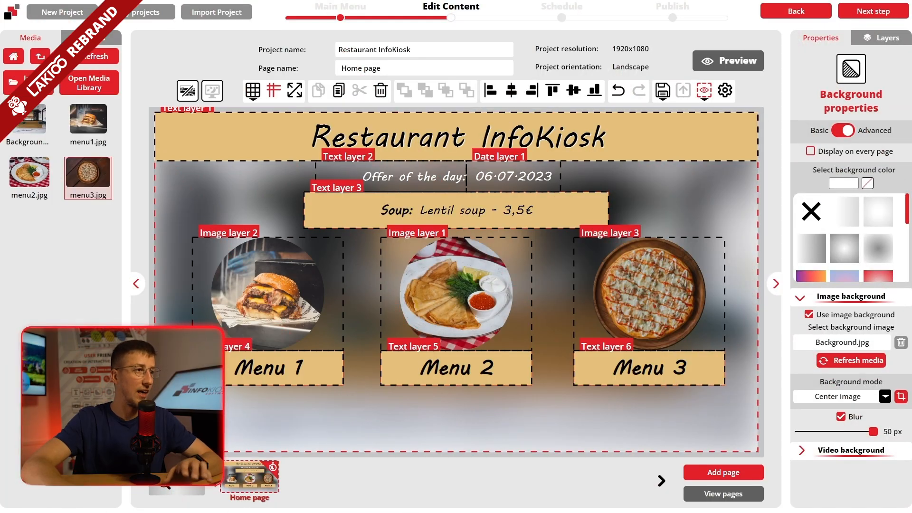
Add a text layer directly below the "Menu 1" caption, resize it to a short strip and enter "Beef Hamburger"
{"action": "left_click", "coordinate": [91, 38]}
{"action": "left_click_drag", "start_coordinate": [27, 121], "coordinate": [239, 398]}
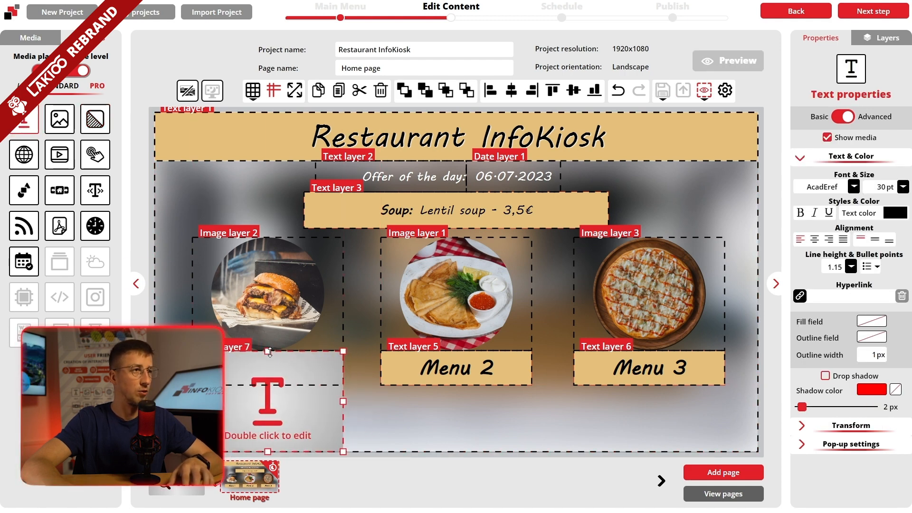
{"action": "left_click_drag", "start_coordinate": [270, 352], "coordinate": [272, 383]}
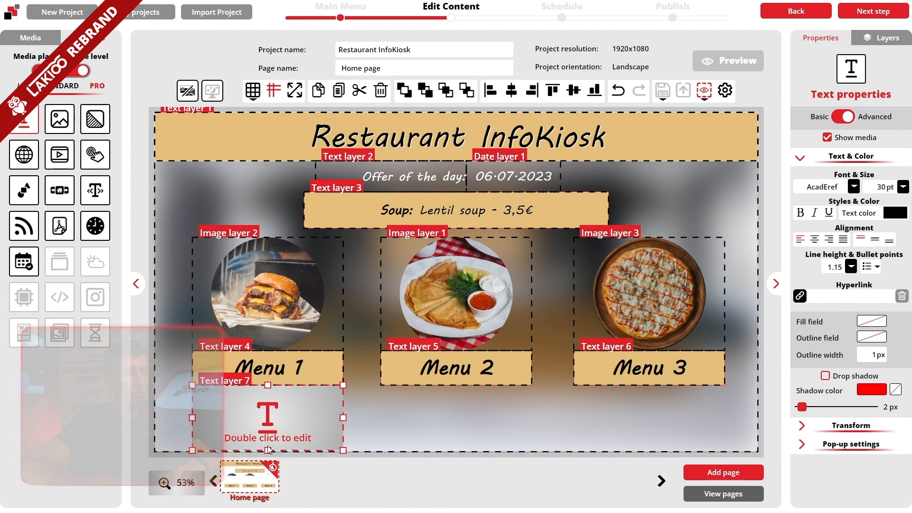
{"action": "left_click_drag", "start_coordinate": [269, 450], "coordinate": [270, 427]}
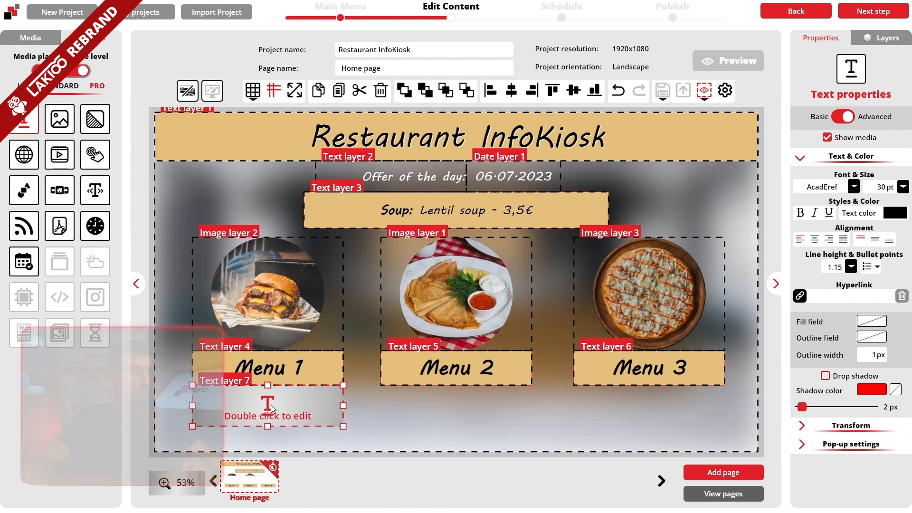
{"action": "double_click", "coordinate": [271, 409]}
{"action": "type", "text": "Beef Hamburger"}
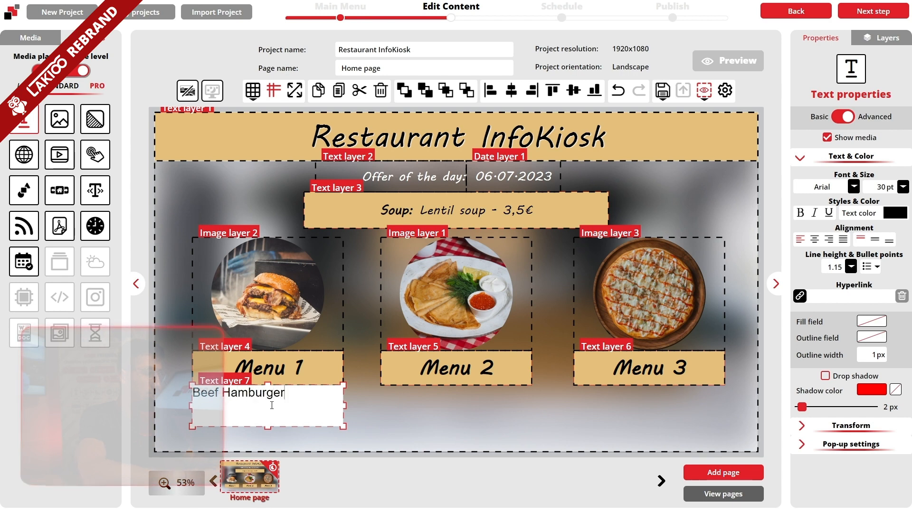
Set the "Beef Hamburger" text to the MV Boli font and center it horizontally and vertically
{"action": "key", "text": "shift+Left"}
{"action": "key", "text": "shift+Left"}
{"action": "key", "text": "shift+Left"}
{"action": "key", "text": "shift+Left"}
{"action": "key", "text": "shift+Left"}
{"action": "key", "text": "shift+Left"}
{"action": "key", "text": "shift+Left"}
{"action": "key", "text": "shift+Left"}
{"action": "key", "text": "shift+Left"}
{"action": "key", "text": "shift+Left"}
{"action": "key", "text": "shift+Left"}
{"action": "key", "text": "shift+Left"}
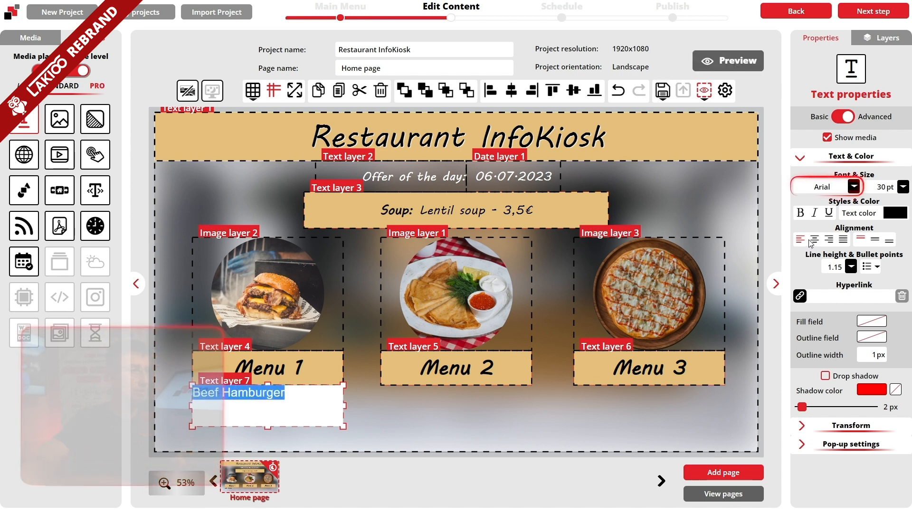
{"action": "left_click", "coordinate": [854, 187]}
{"action": "left_click", "coordinate": [831, 305]}
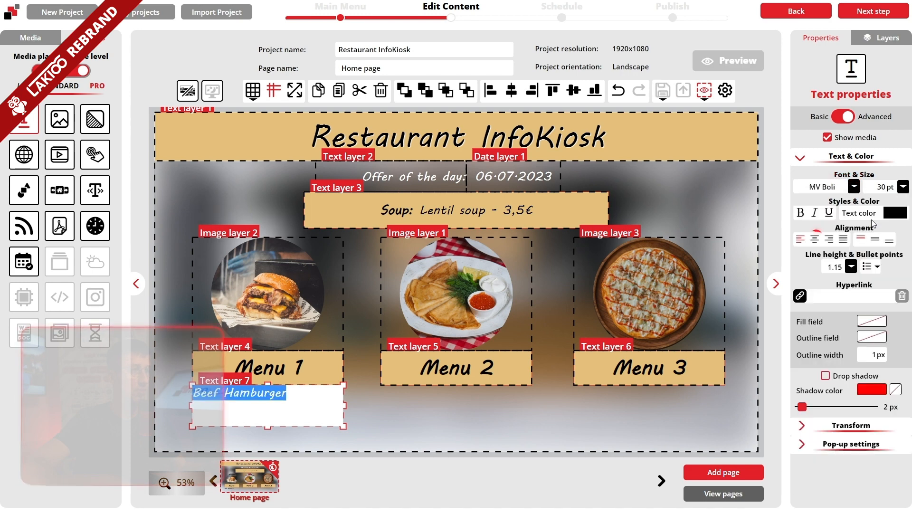
{"action": "left_click", "coordinate": [816, 240]}
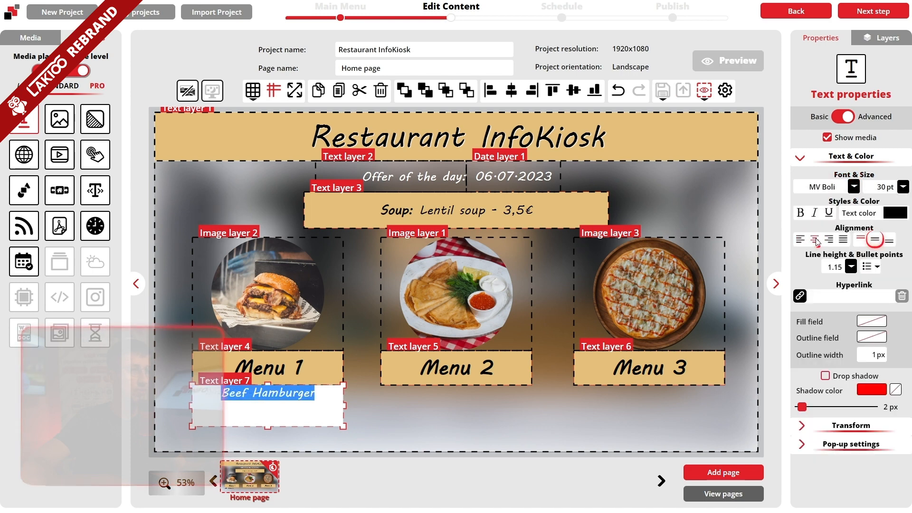
{"action": "left_click", "coordinate": [871, 241]}
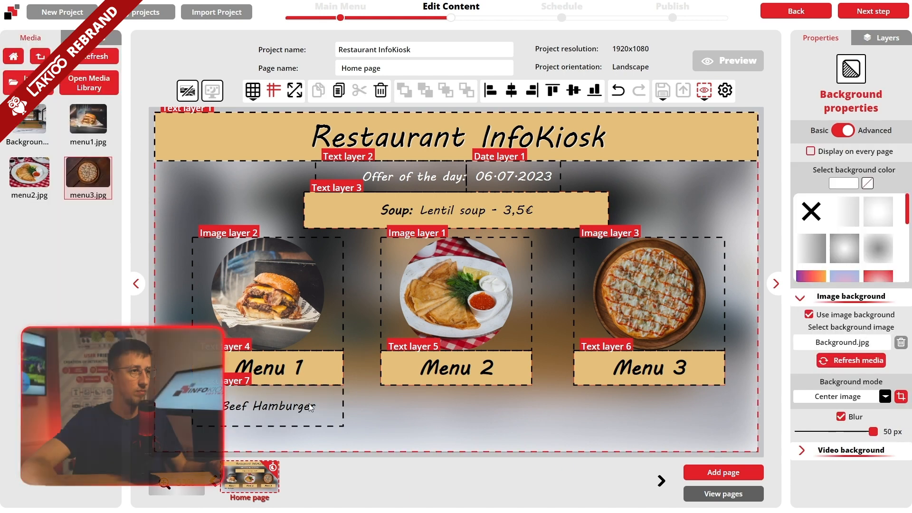
Fill the "Beef Hamburger" box with the tan color sampled from the menu captions and give it a red outline
{"action": "left_click", "coordinate": [872, 321]}
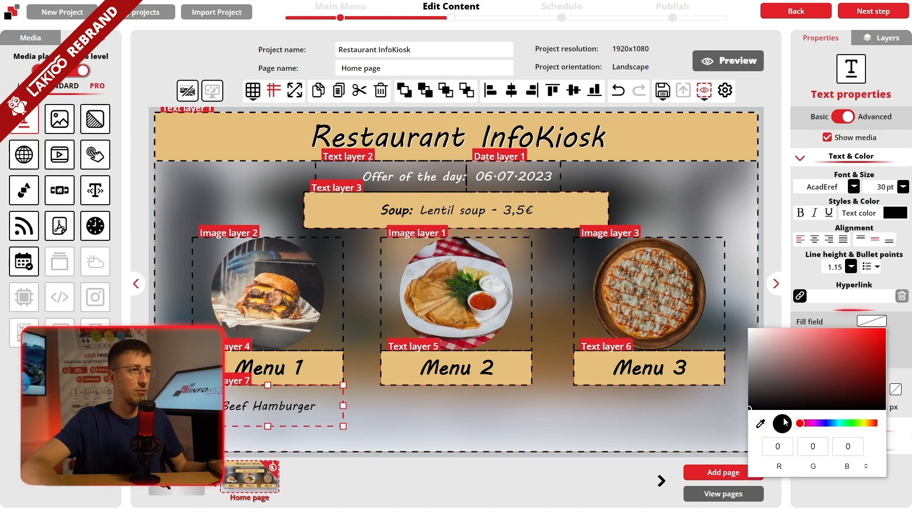
{"action": "left_click", "coordinate": [761, 424]}
{"action": "left_click", "coordinate": [709, 381]}
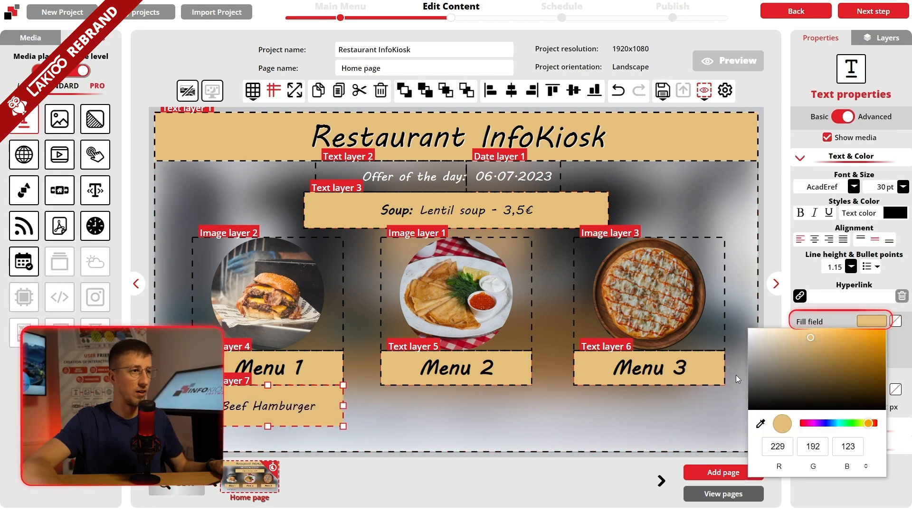
{"action": "left_click", "coordinate": [903, 355]}
{"action": "left_click", "coordinate": [872, 337]}
{"action": "left_click_drag", "start_coordinate": [866, 225], "coordinate": [886, 183]}
{"action": "left_click", "coordinate": [887, 369]}
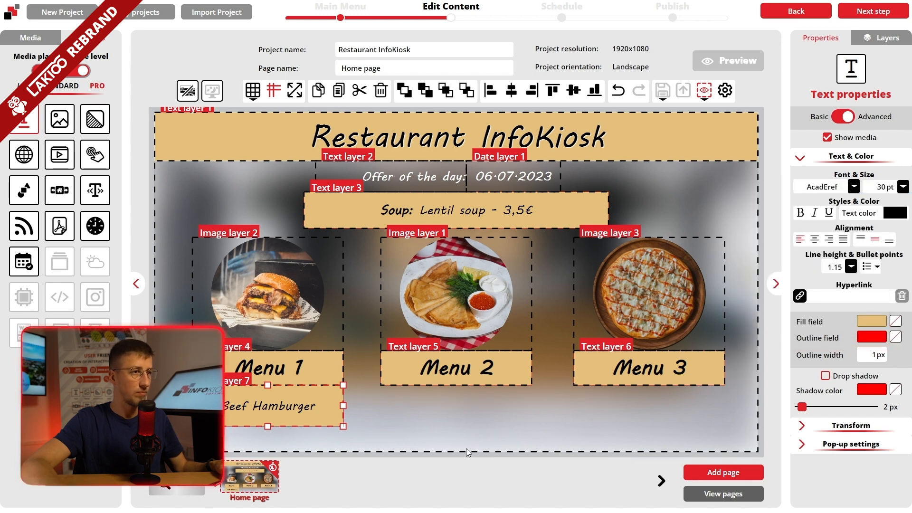
Duplicate the "Beef Hamburger" box twice, placing one copy directly below "Menu 2" and the other directly below "Menu 3"
{"action": "left_click", "coordinate": [389, 415]}
{"action": "right_click", "coordinate": [306, 408]}
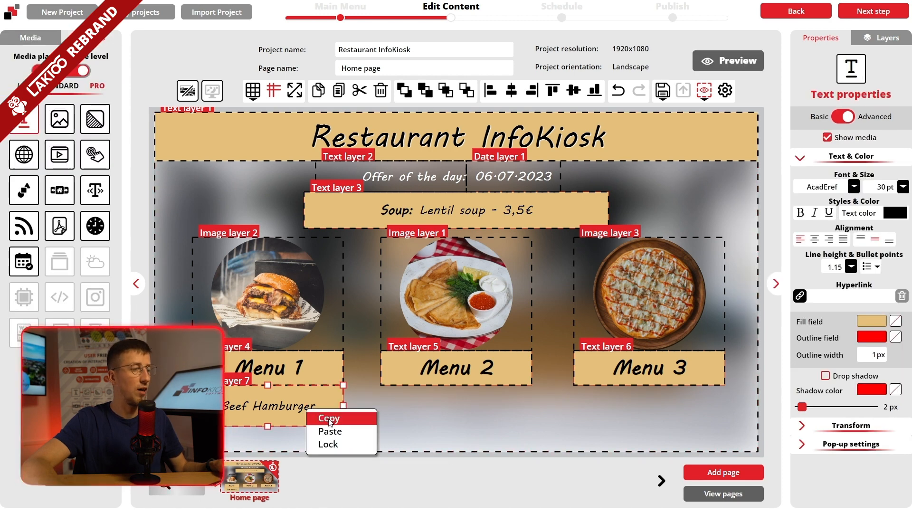
{"action": "left_click", "coordinate": [330, 419]}
{"action": "right_click", "coordinate": [302, 402]}
{"action": "left_click", "coordinate": [324, 425]}
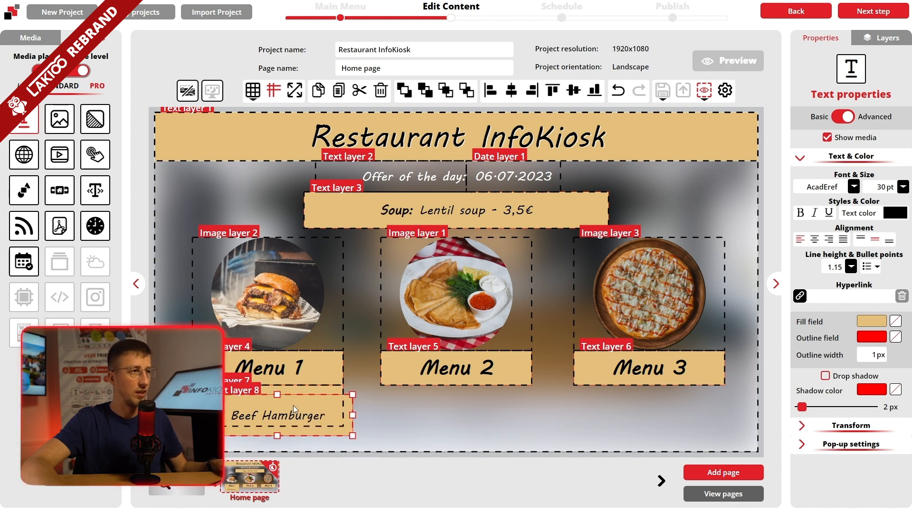
{"action": "left_click_drag", "start_coordinate": [293, 406], "coordinate": [472, 394]}
{"action": "right_click", "coordinate": [475, 393]}
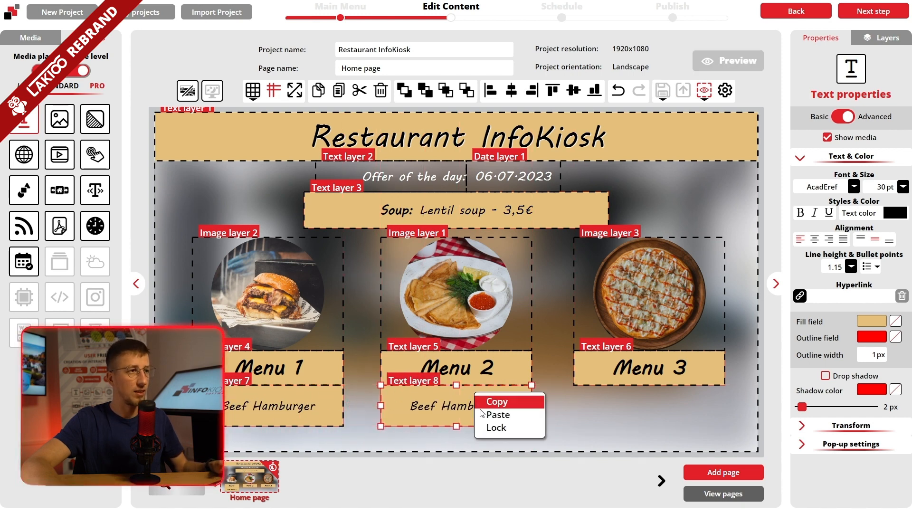
{"action": "left_click", "coordinate": [490, 415]}
{"action": "left_click_drag", "start_coordinate": [290, 418], "coordinate": [662, 411]}
Change the dish caption below "Menu 2" to "Pancakes with a Jam"
{"action": "double_click", "coordinate": [458, 412]}
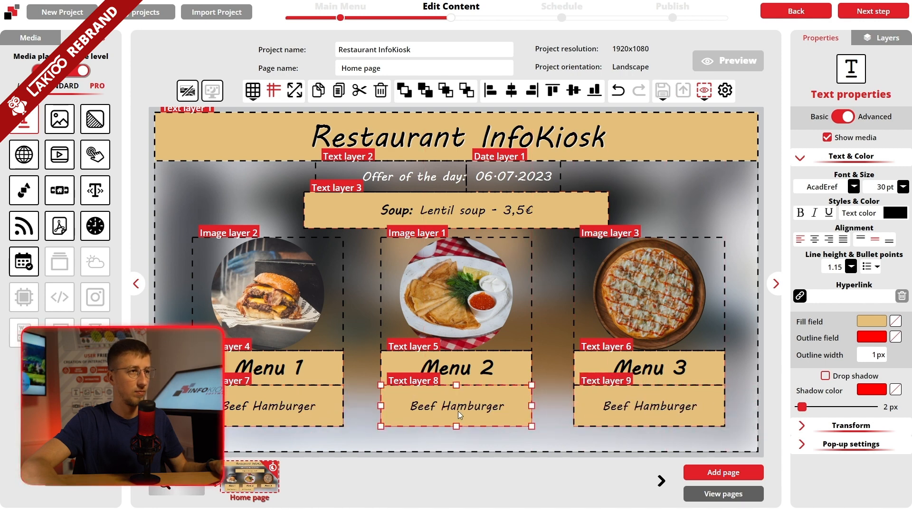
{"action": "left_click_drag", "start_coordinate": [519, 398], "coordinate": [420, 400]}
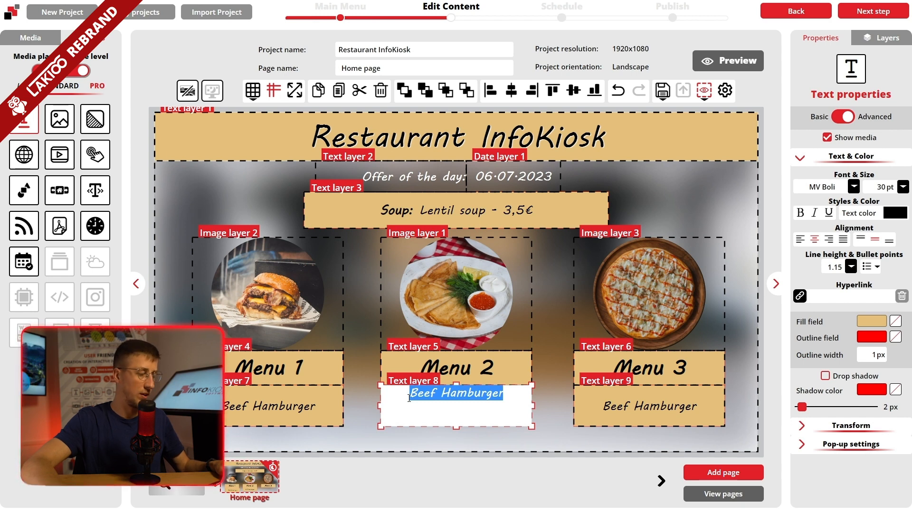
{"action": "type", "text": "Pancakes"}
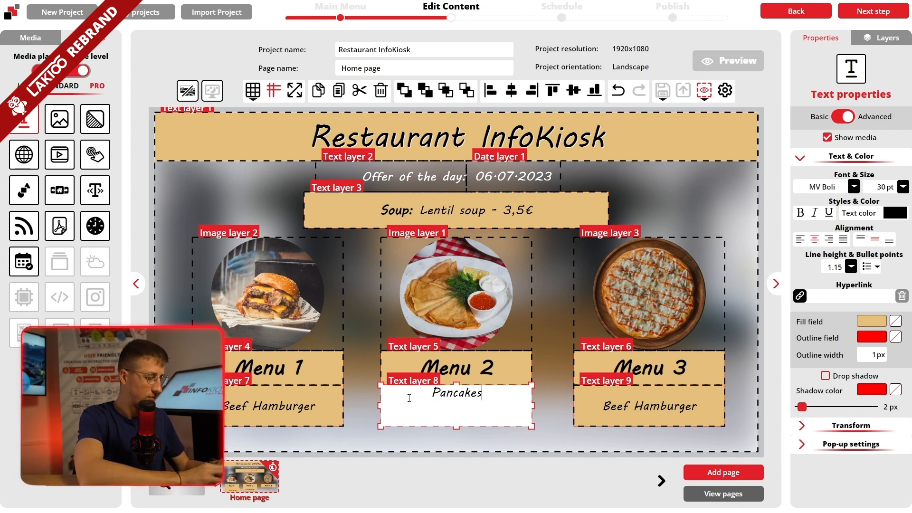
{"action": "type", "text": " with a "}
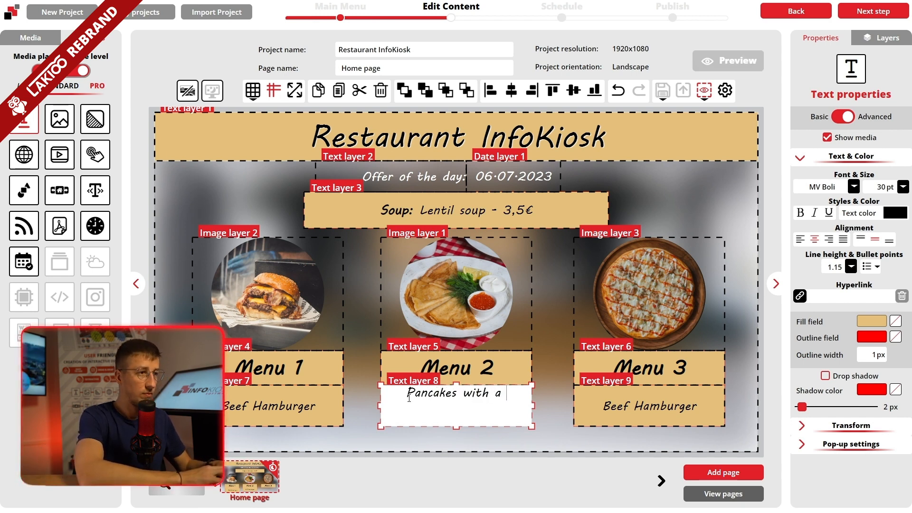
{"action": "type", "text": "Jam"}
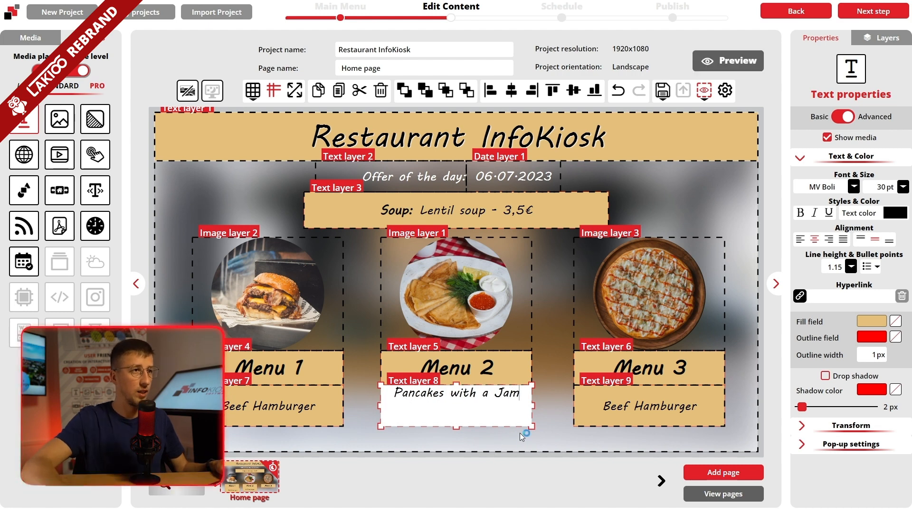
{"action": "left_click", "coordinate": [553, 428]}
Replace the dish caption below "Menu 3" with "Pizza Pomodoro"
{"action": "left_click", "coordinate": [618, 411]}
{"action": "double_click", "coordinate": [620, 412]}
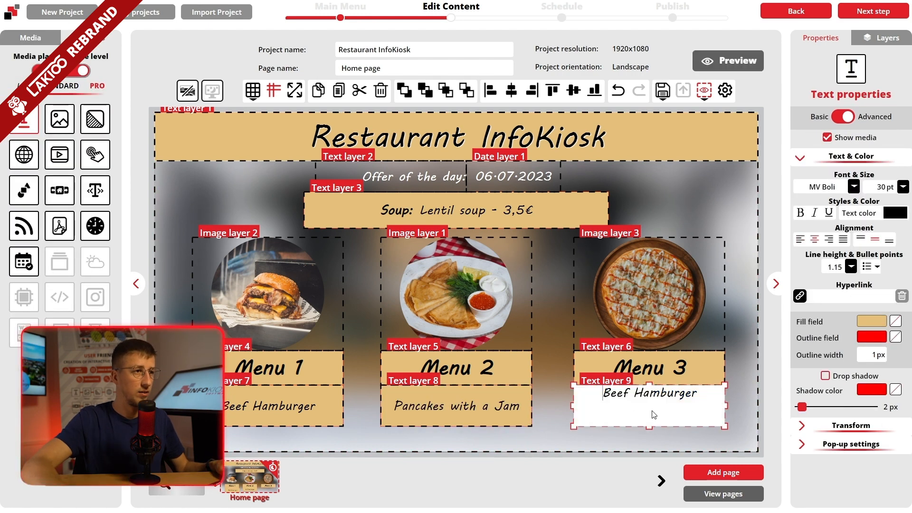
{"action": "left_click_drag", "start_coordinate": [697, 393], "coordinate": [623, 392]}
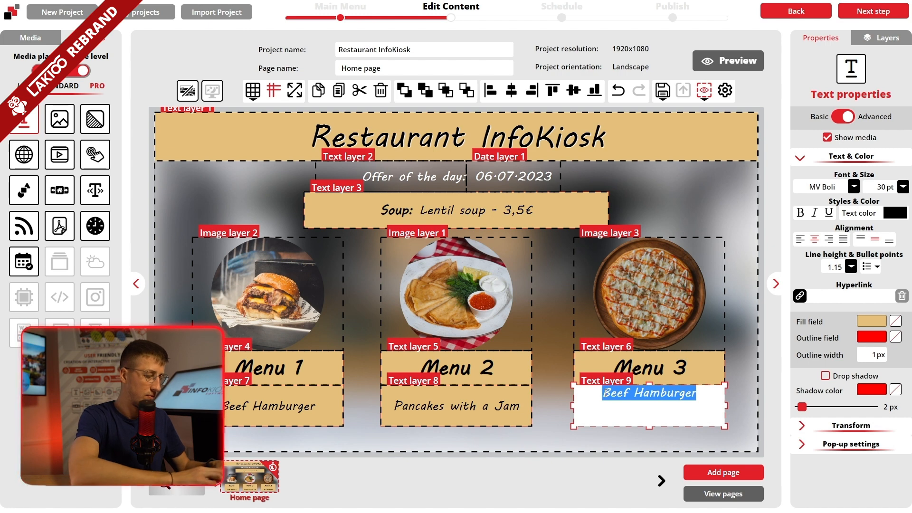
{"action": "type", "text": "Pizza"}
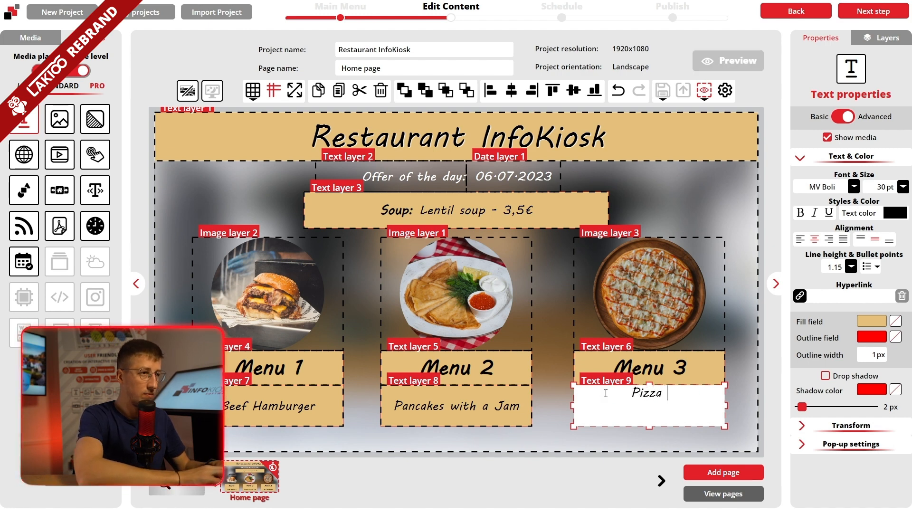
{"action": "type", "text": " Pomodoro"}
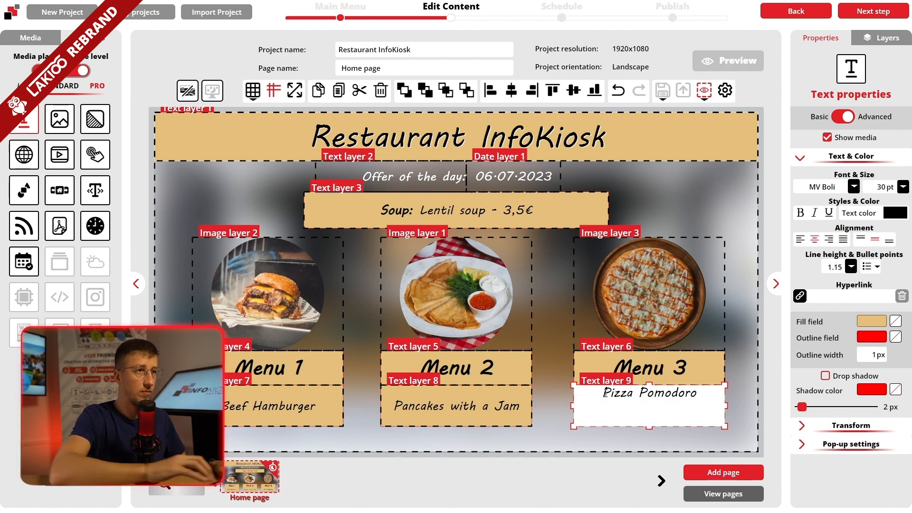
{"action": "left_click", "coordinate": [552, 407]}
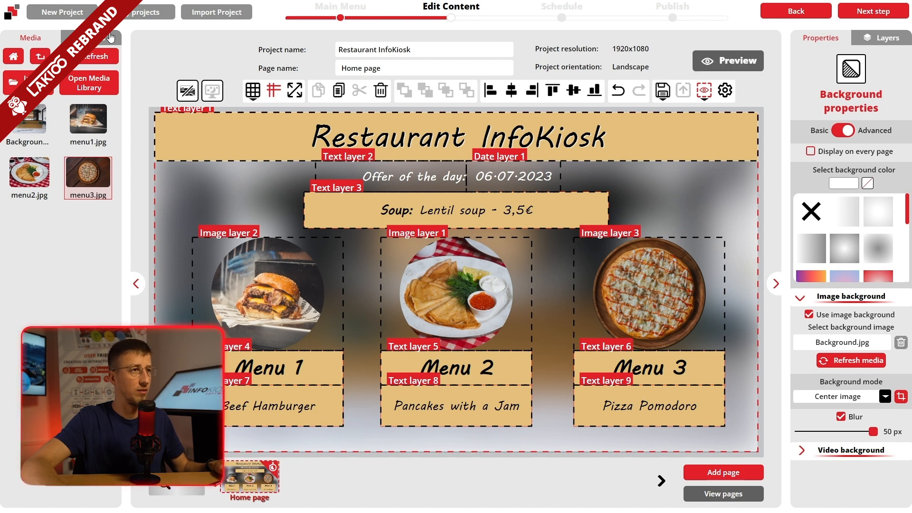
Add a text layer below the "Beef Hamburger" box, shrink it to the narrow strip beneath and enter "Price: 8€"
{"action": "left_click", "coordinate": [112, 37]}
{"action": "left_click_drag", "start_coordinate": [24, 122], "coordinate": [254, 395]}
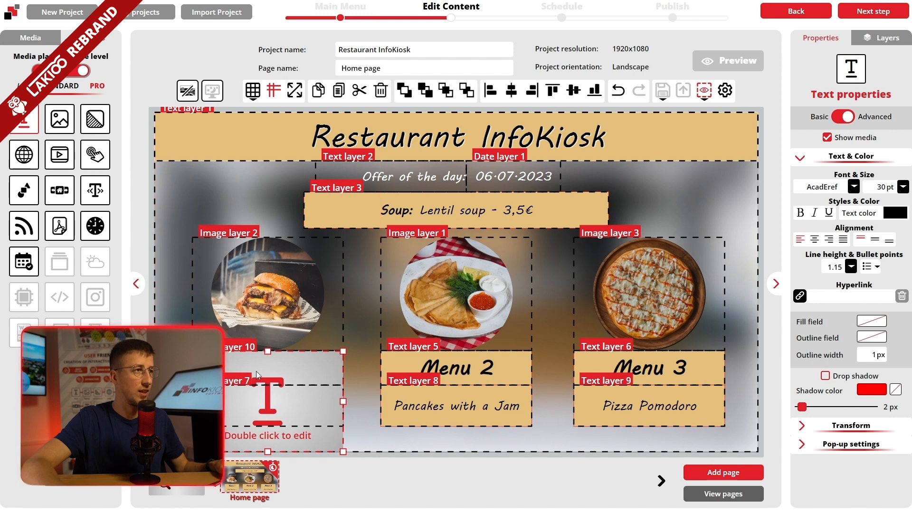
{"action": "left_click_drag", "start_coordinate": [267, 348], "coordinate": [269, 425]}
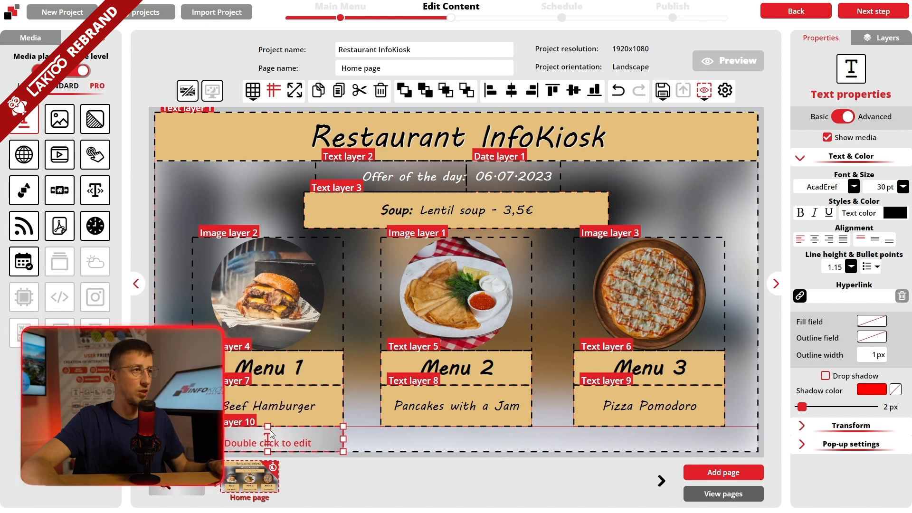
{"action": "double_click", "coordinate": [270, 435]}
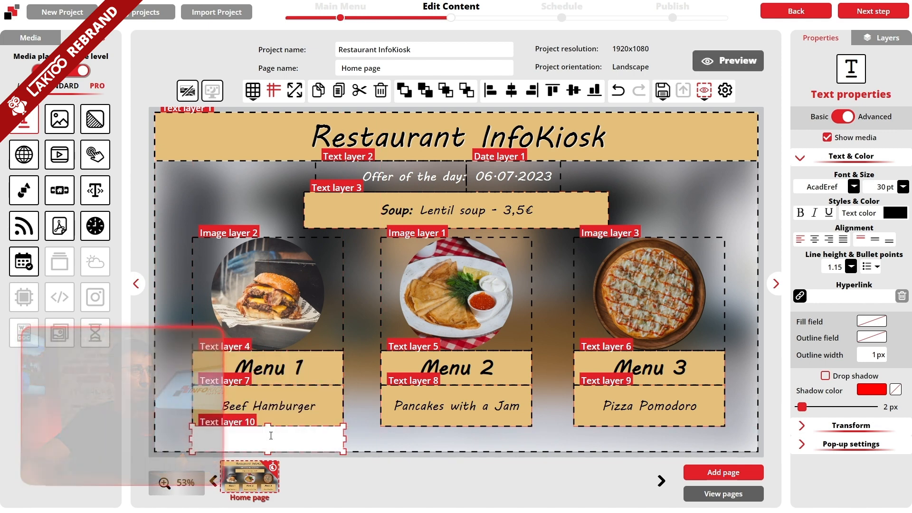
{"action": "type", "text": "Price"}
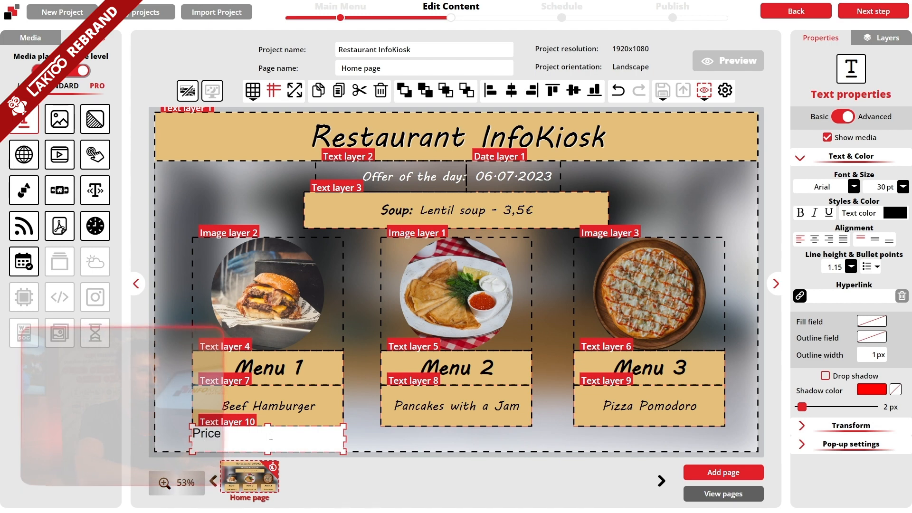
{"action": "type", "text": ": 8€"}
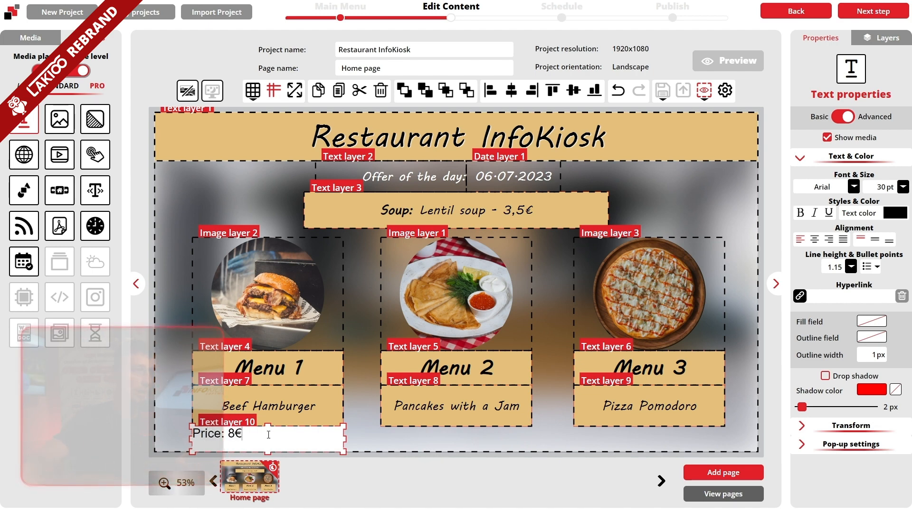
Set the "Price: 8€" text to the MV Boli font and center it horizontally and vertically
{"action": "left_click_drag", "start_coordinate": [268, 435], "coordinate": [210, 428]}
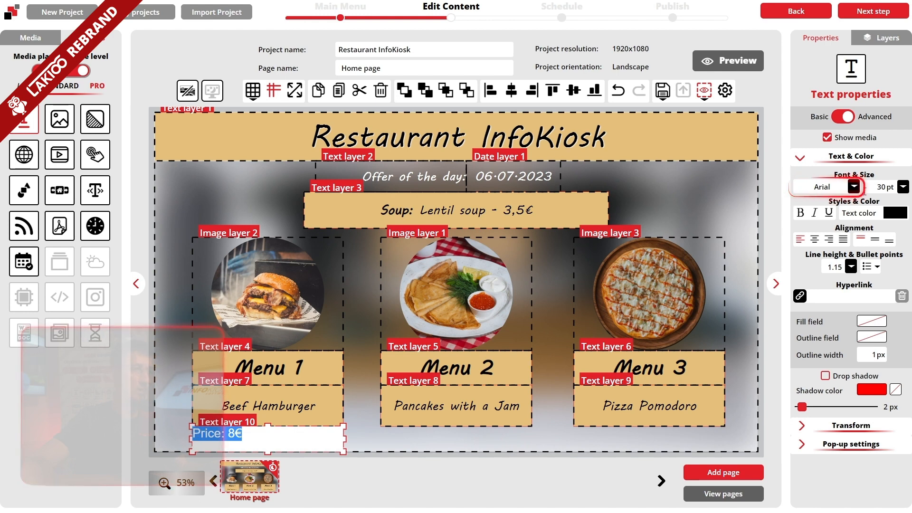
{"action": "left_click", "coordinate": [854, 187]}
{"action": "scroll", "coordinate": [837, 332], "scroll_direction": "down", "scroll_amount": 10}
{"action": "left_click", "coordinate": [829, 424]}
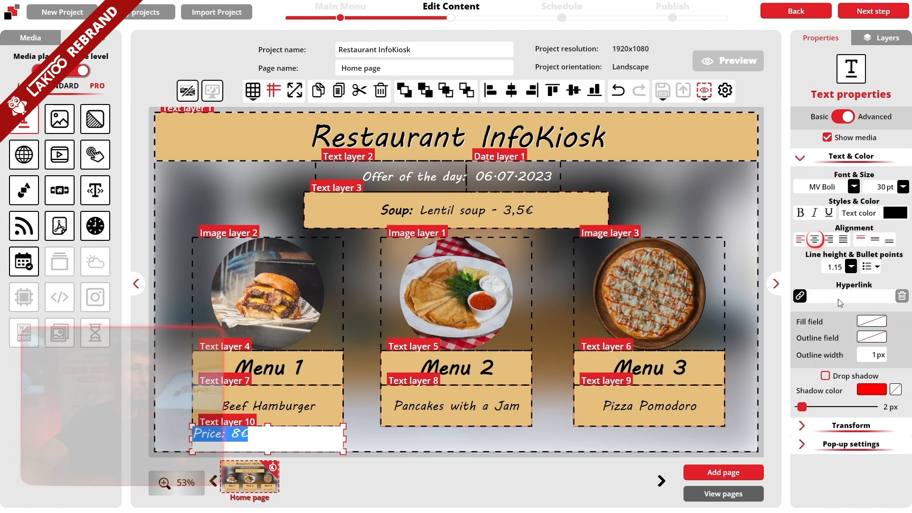
{"action": "left_click", "coordinate": [815, 239]}
{"action": "left_click", "coordinate": [431, 444]}
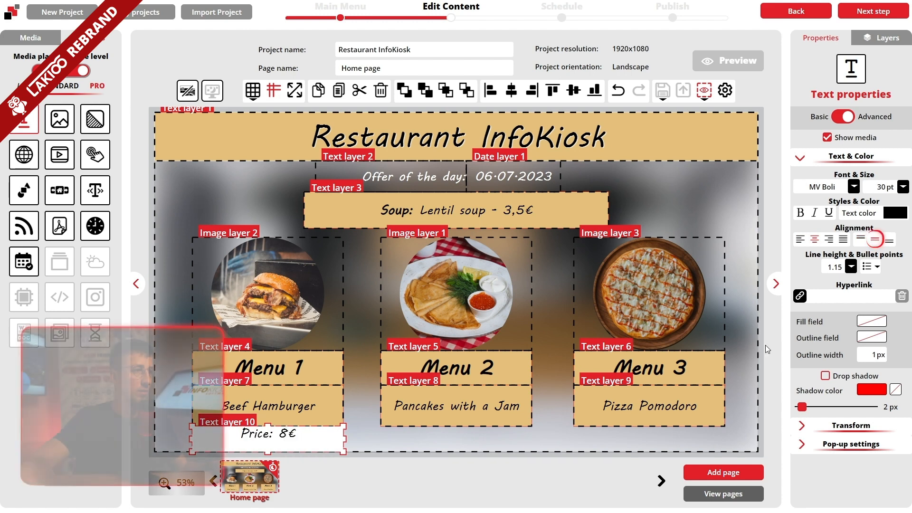
Duplicate the "Price: 8€" layer twice, placing the copies directly below the "Pancakes with a Jam" and "Pizza Pomodoro" boxes
{"action": "left_click", "coordinate": [275, 439]}
{"action": "right_click", "coordinate": [275, 440]}
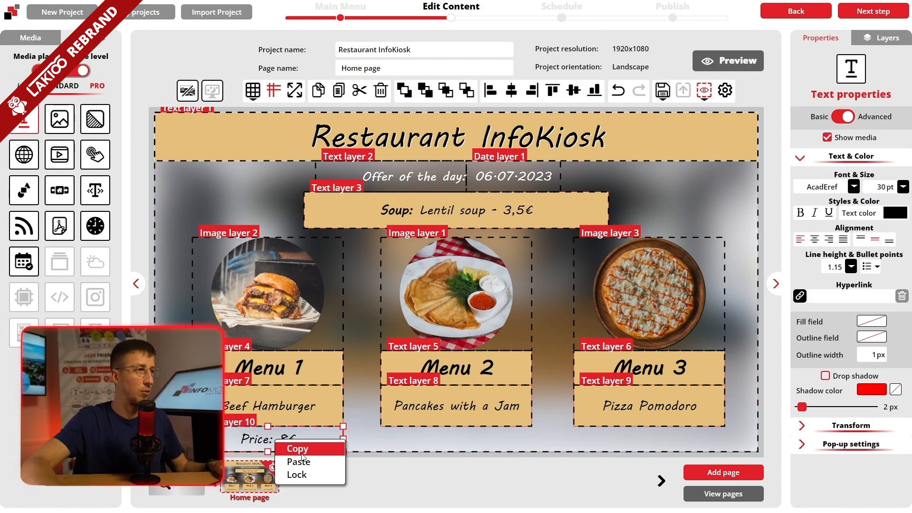
{"action": "left_click", "coordinate": [302, 450]}
{"action": "right_click", "coordinate": [289, 439]}
{"action": "left_click", "coordinate": [309, 457]}
{"action": "left_click_drag", "start_coordinate": [378, 441], "coordinate": [494, 433]}
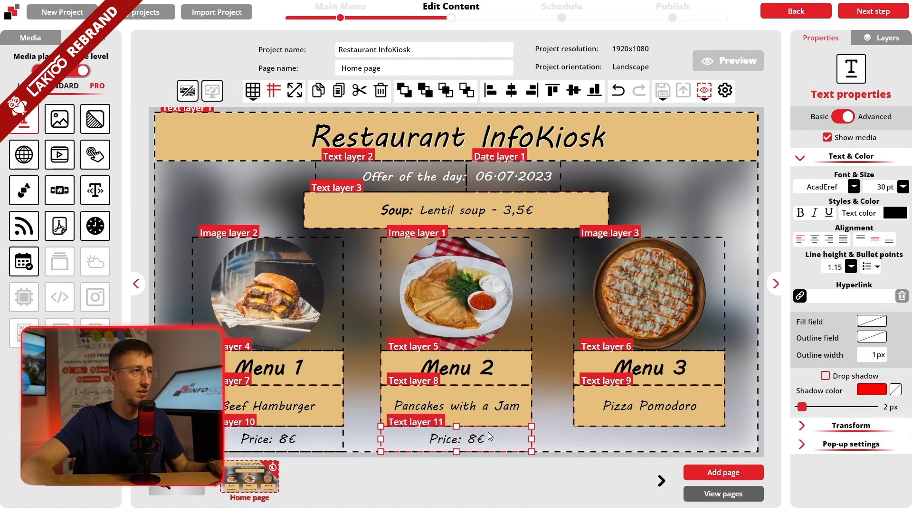
{"action": "right_click", "coordinate": [489, 440]}
{"action": "left_click", "coordinate": [511, 458]}
{"action": "left_click_drag", "start_coordinate": [318, 455], "coordinate": [677, 447]}
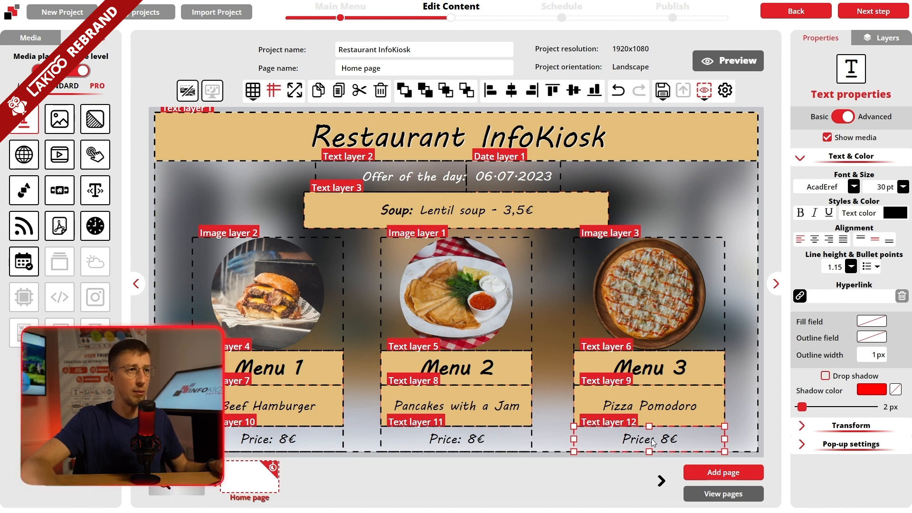
Change the price below "Pizza Pomodoro" to "Price: 7€" and open a preview of the project
{"action": "double_click", "coordinate": [651, 439]}
{"action": "left_click", "coordinate": [668, 439]}
{"action": "key", "text": "BackSpace"}
{"action": "type", "text": "7"}
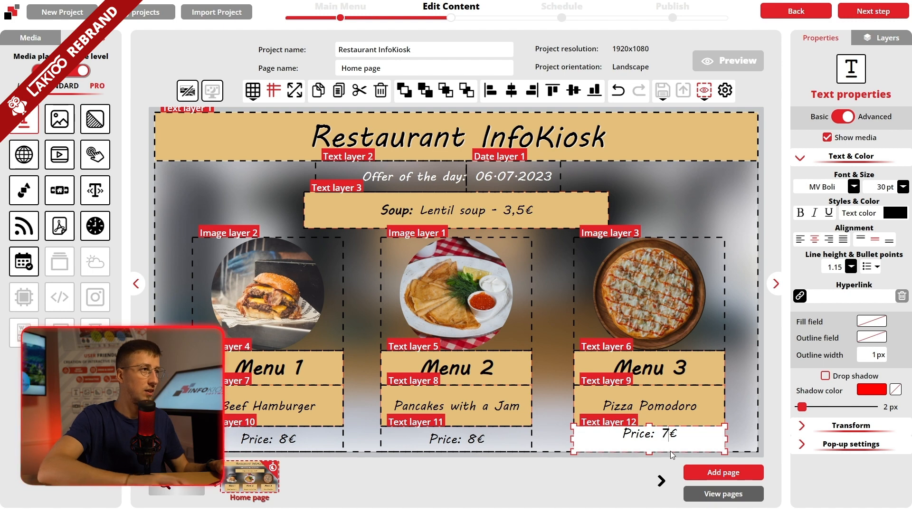
{"action": "left_click", "coordinate": [737, 372]}
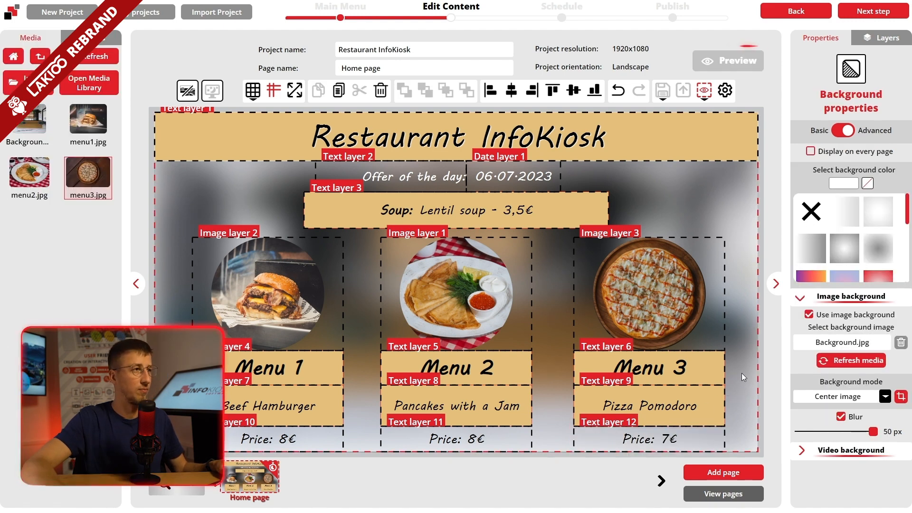
{"action": "left_click", "coordinate": [743, 64]}
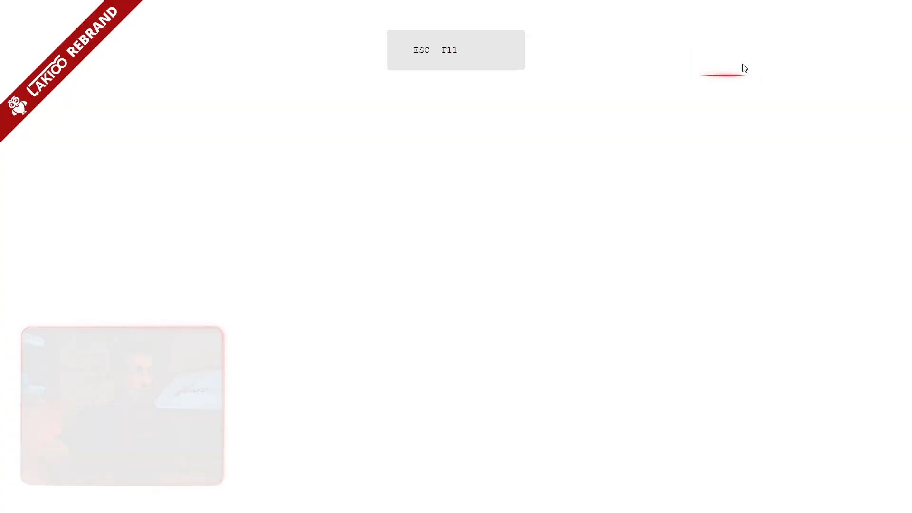